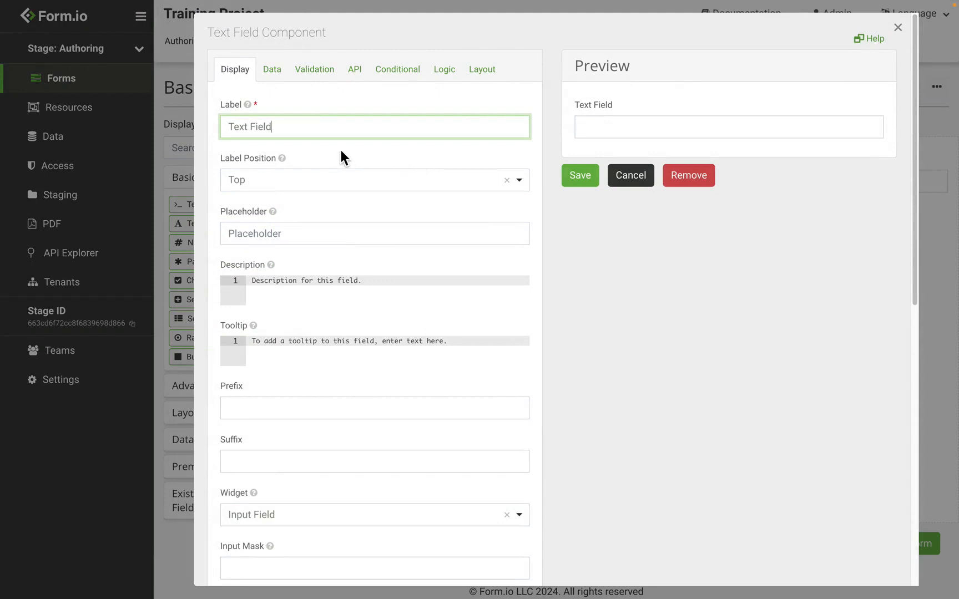
Relabel the text field 'First Name' and try the value 'Joe' in its preview.
triple_click(323, 136)
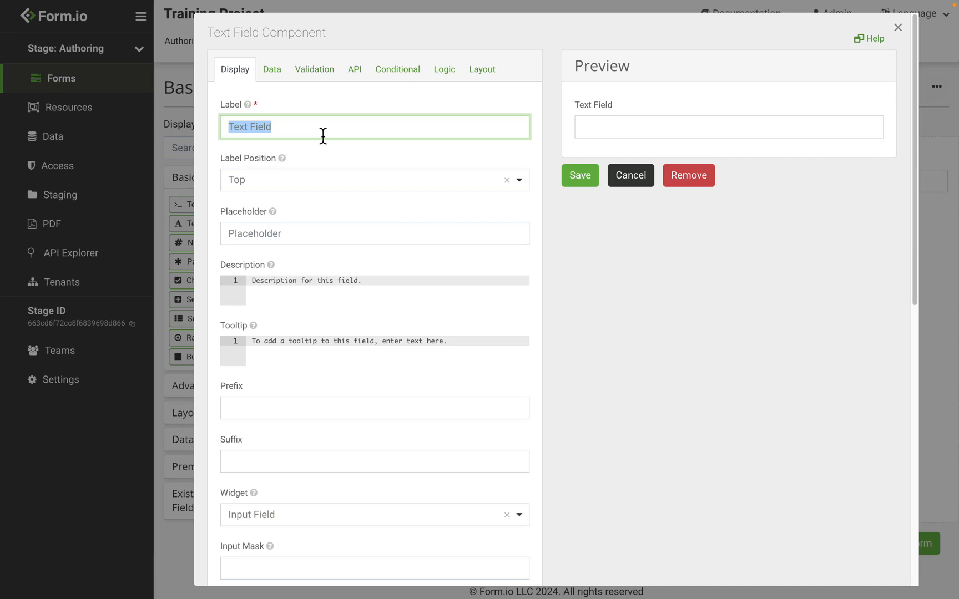
type("First Name")
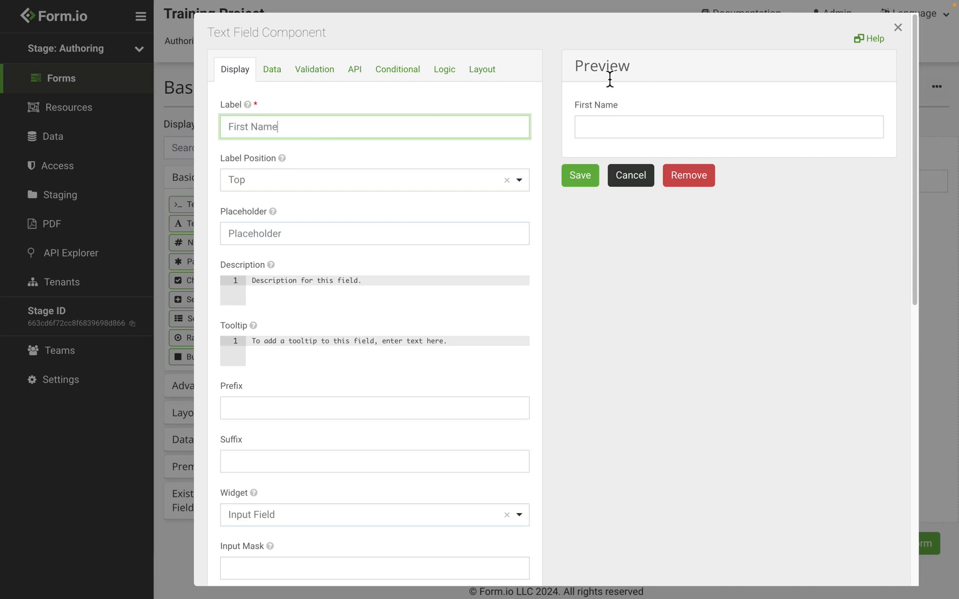
left_click(627, 129)
type("Joe")
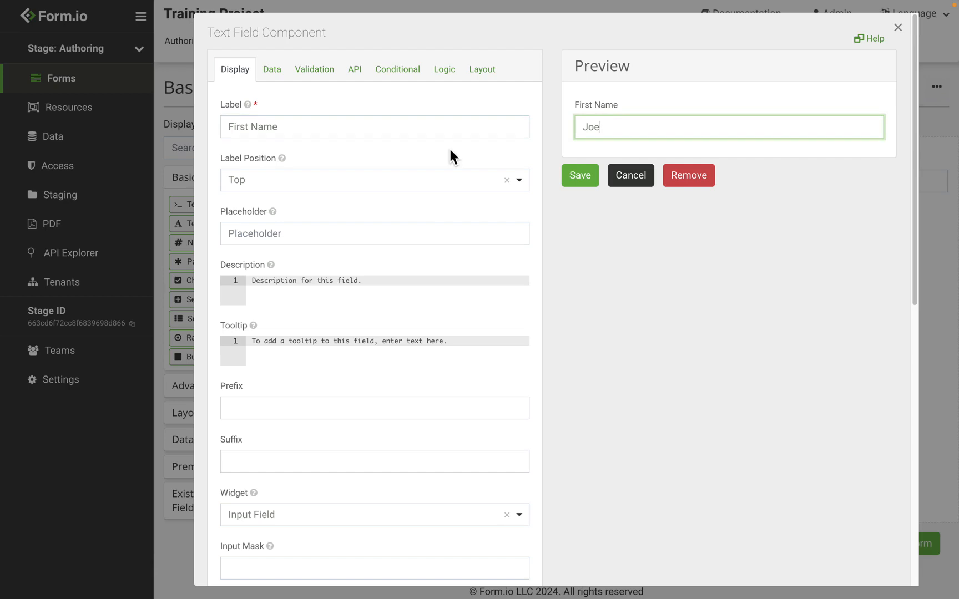
scroll(450, 151, "down", 1)
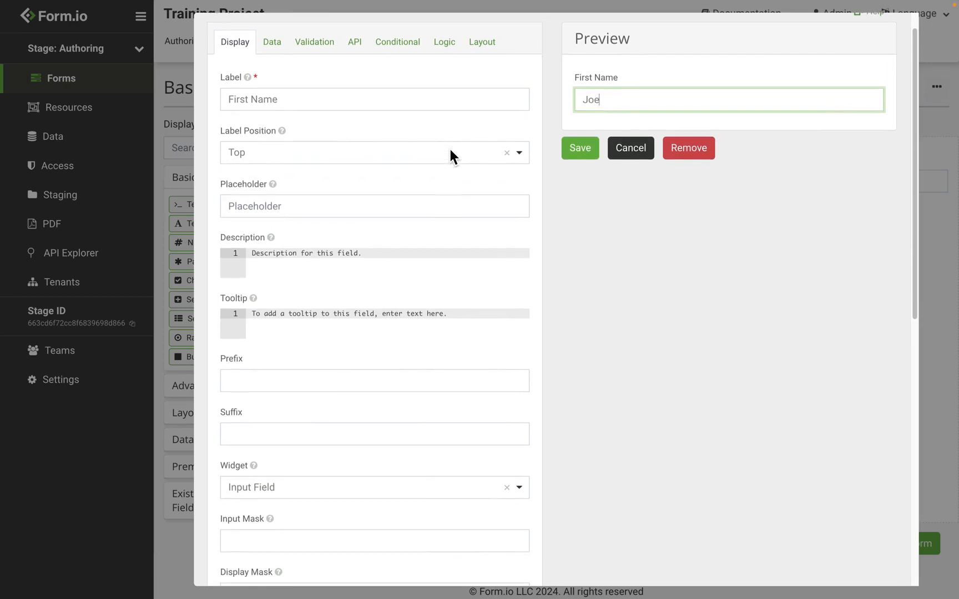
Switch the field's widget to Calendar Picker.
scroll(450, 153, "down", 1)
left_click(323, 472)
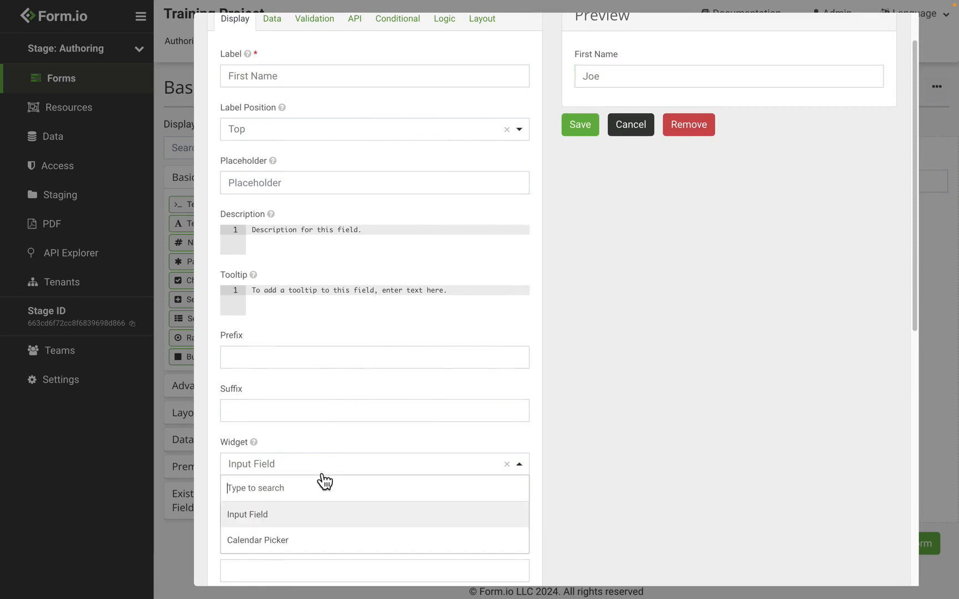
left_click(307, 543)
scroll(354, 433, "down", 2)
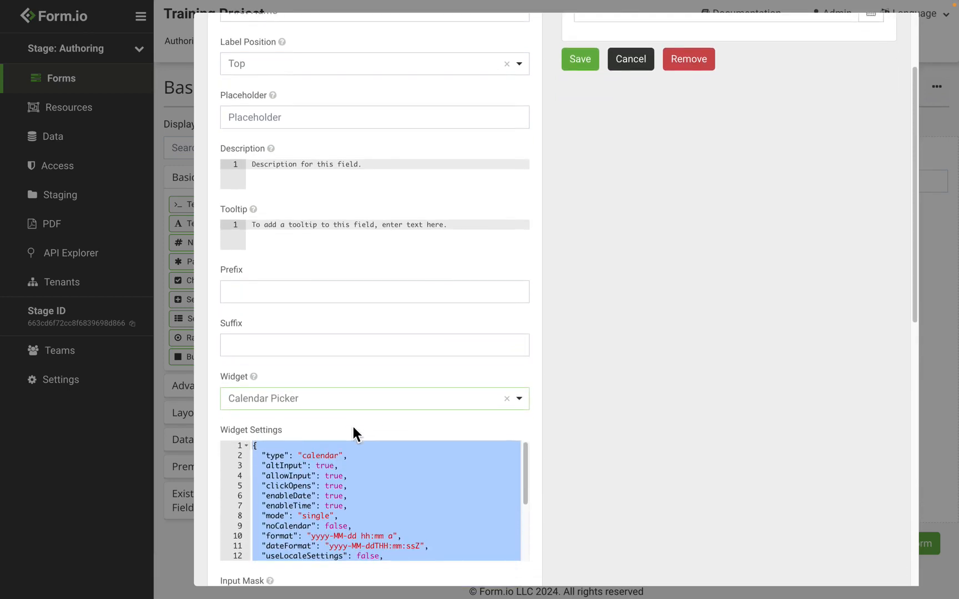
scroll(353, 426, "down", 1)
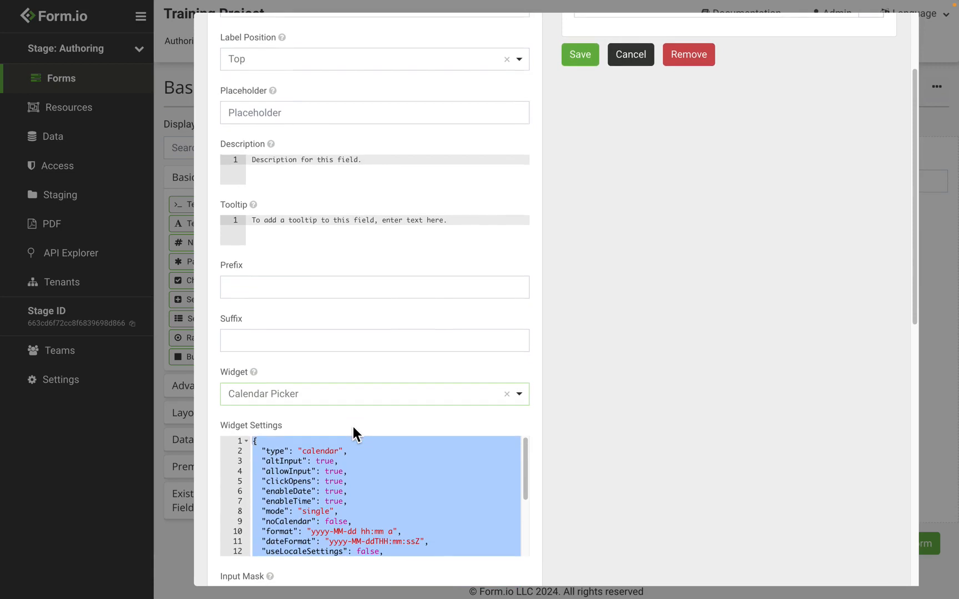
scroll(353, 426, "down", 1)
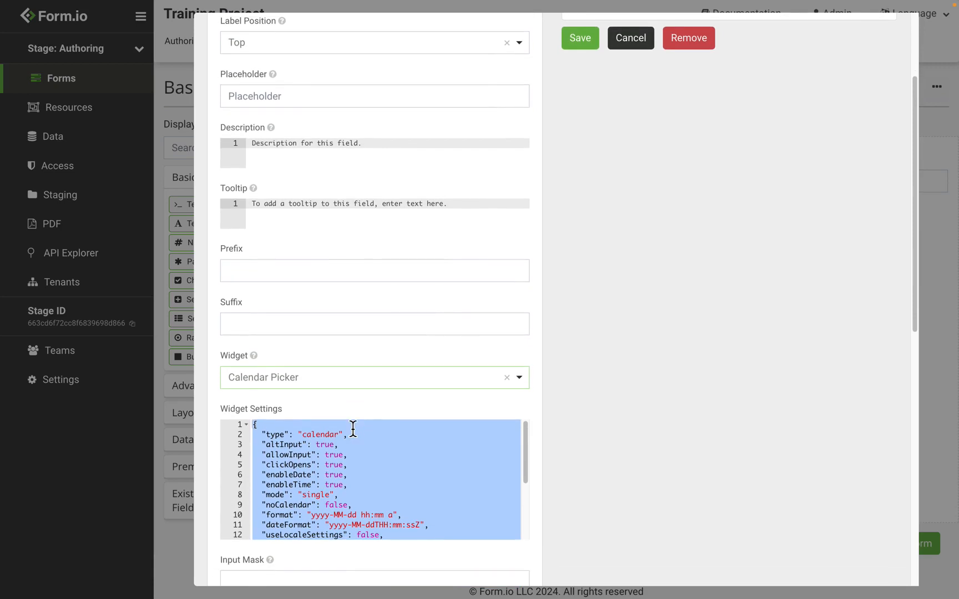
Set enableTime to false and format to yyyy-MM-dd, then pick May 9, 2024 in the preview.
double_click(335, 485)
type("false")
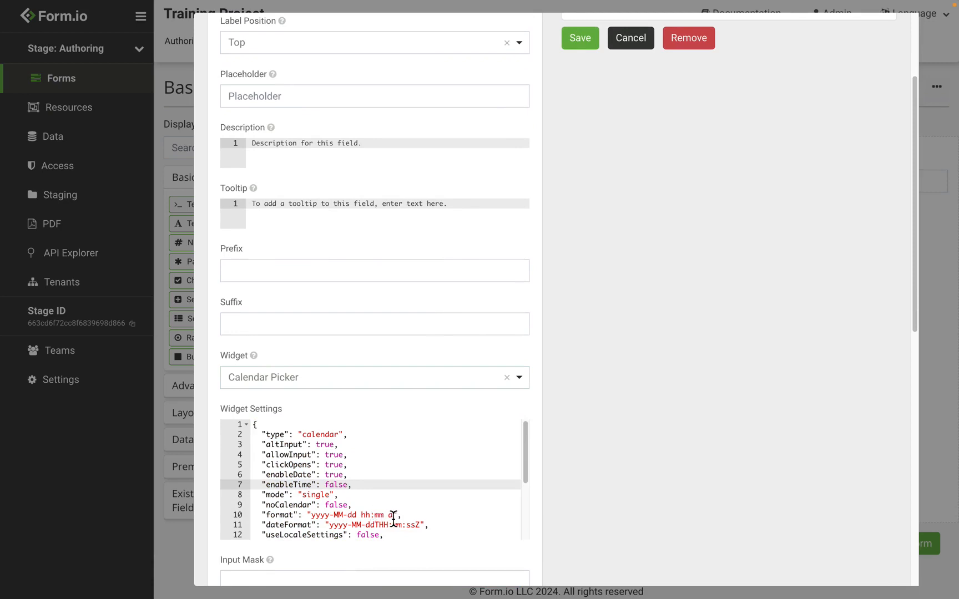
left_click(393, 515)
key("BackSpace")
key("BackSpace")
key("BackSpace")
key("BackSpace")
key("BackSpace")
key("BackSpace")
key("BackSpace")
key("BackSpace")
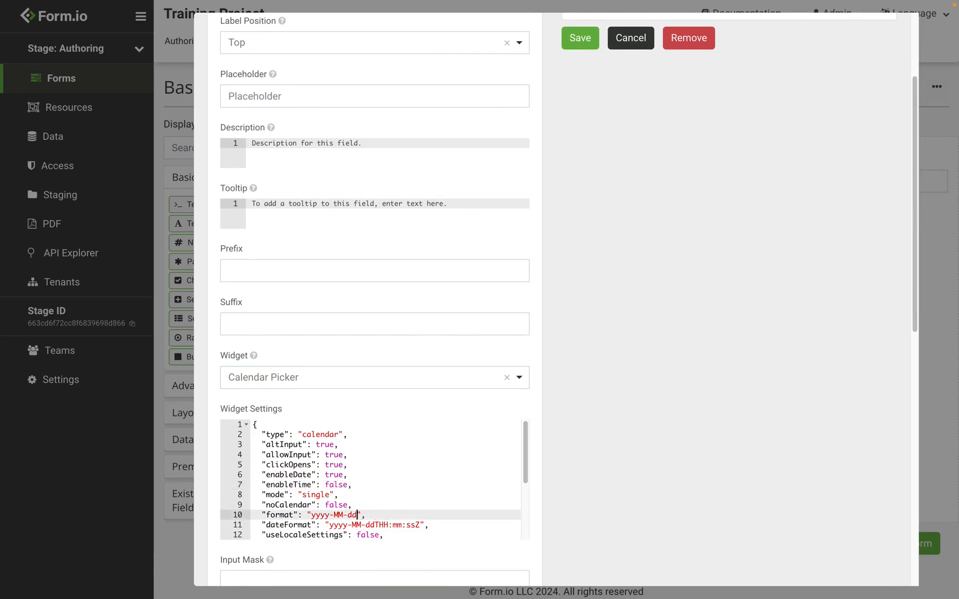
scroll(661, 438, "up", 3)
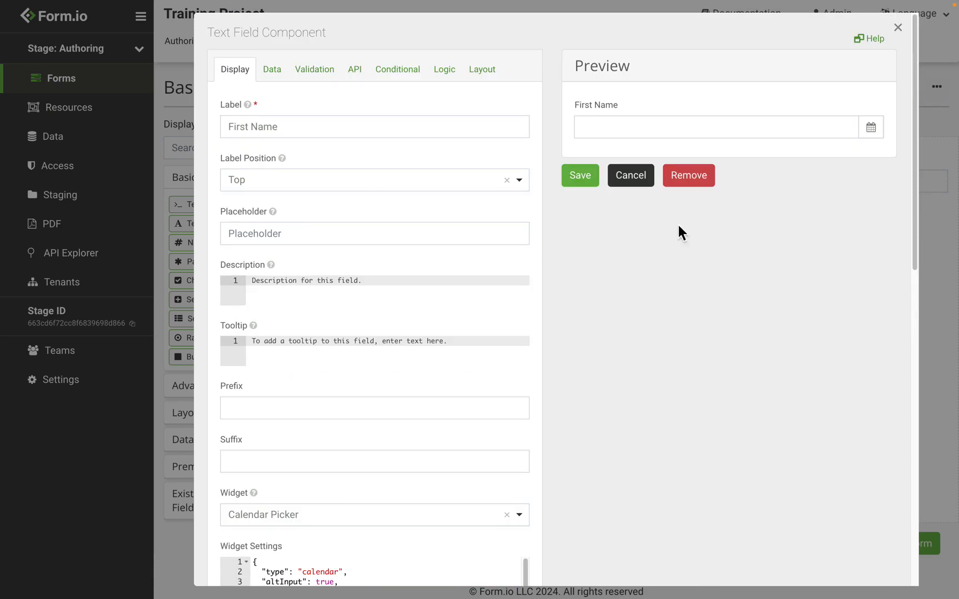
left_click(658, 131)
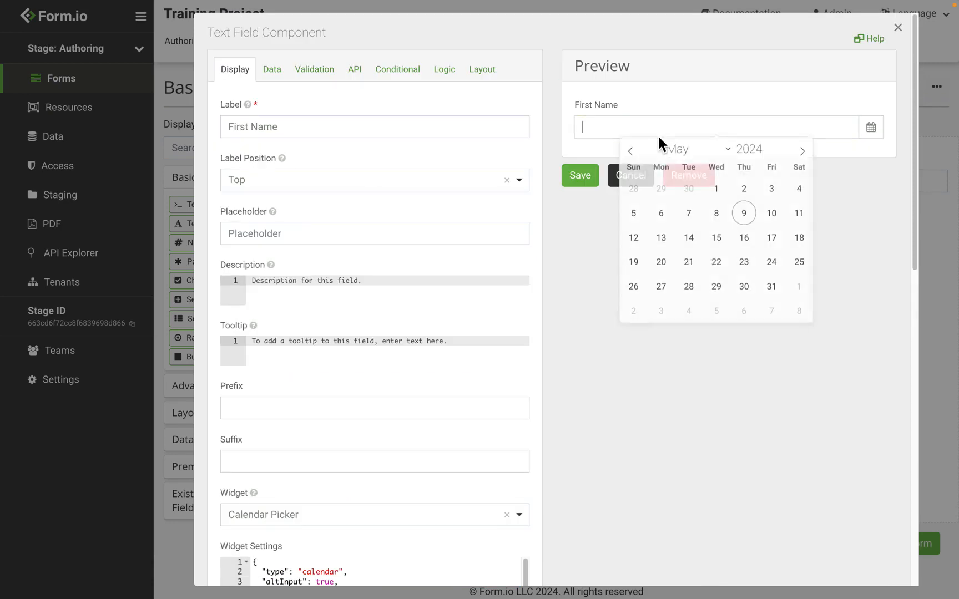
left_click(744, 217)
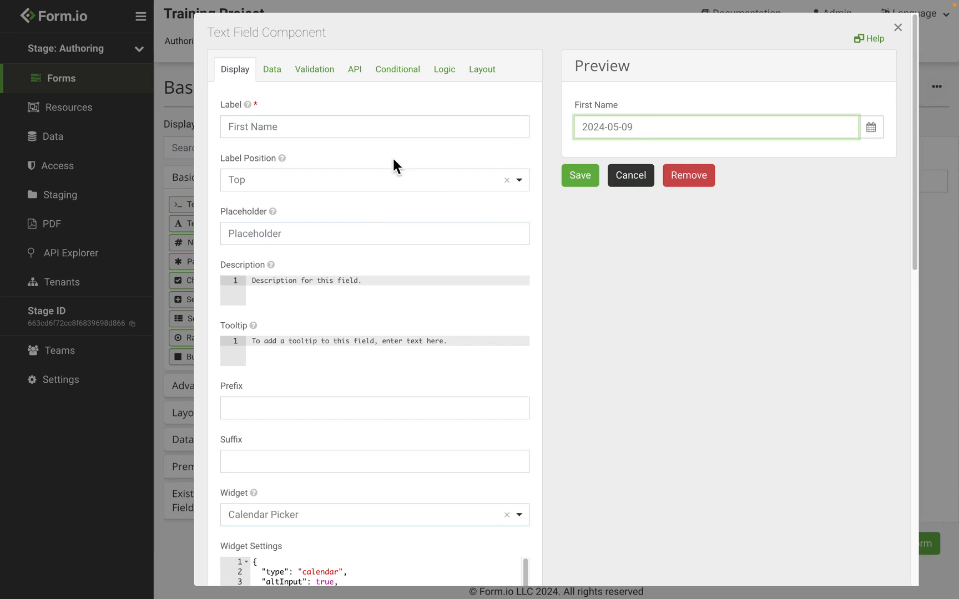
scroll(393, 164, "down", 3)
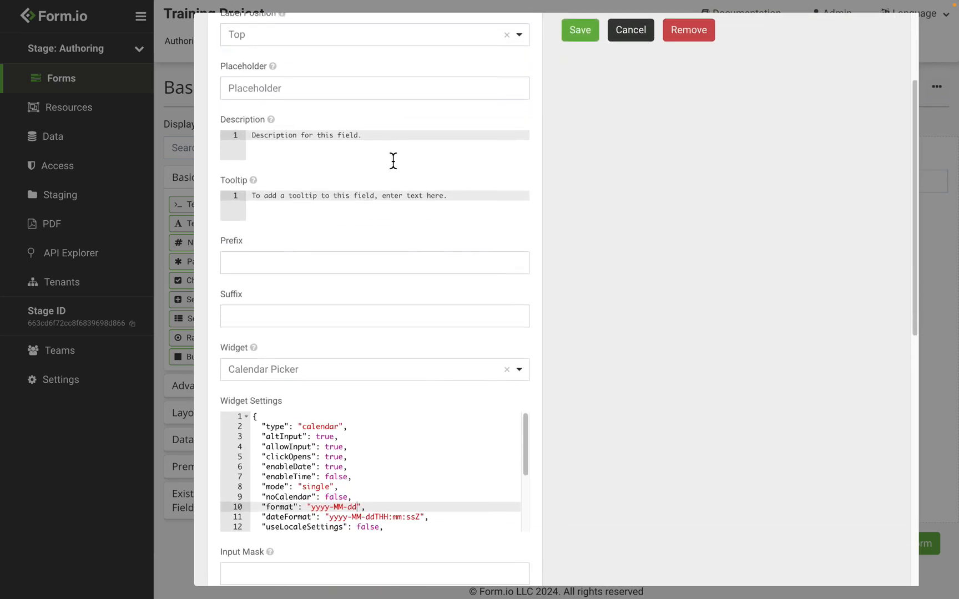
Switch the field's widget back to Input Field.
left_click(308, 377)
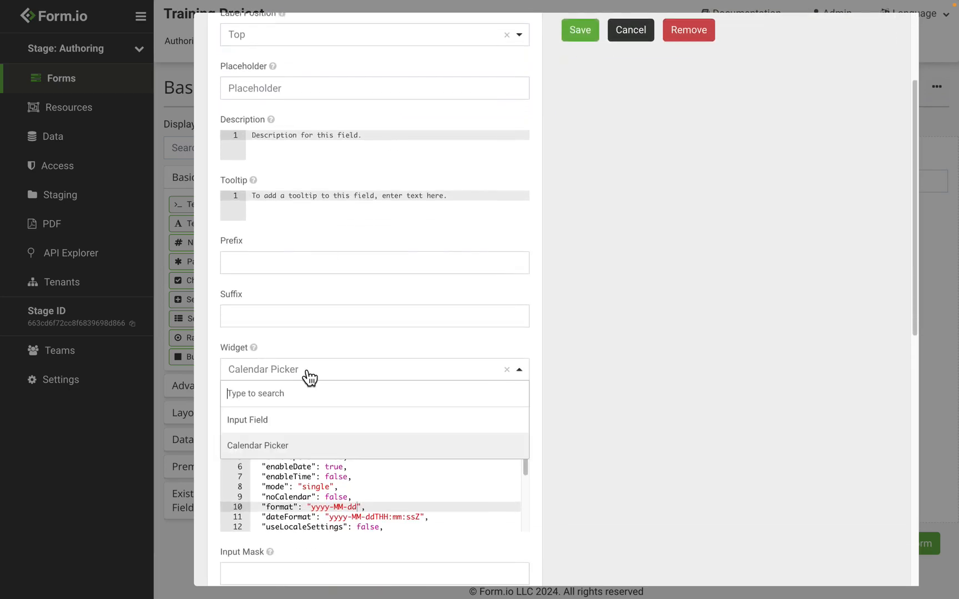
left_click(302, 421)
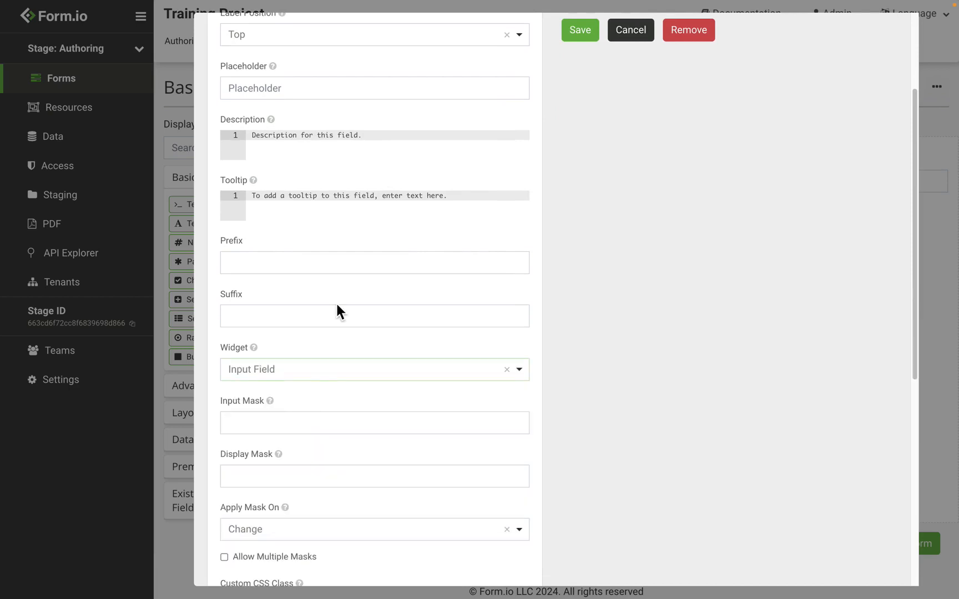
scroll(335, 302, "up", 3)
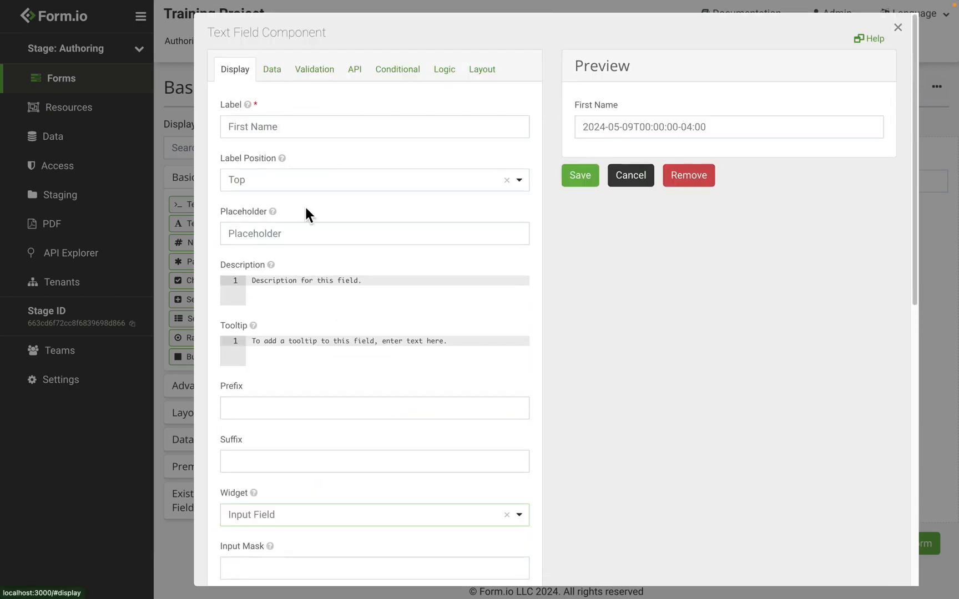
scroll(305, 209, "down", 6)
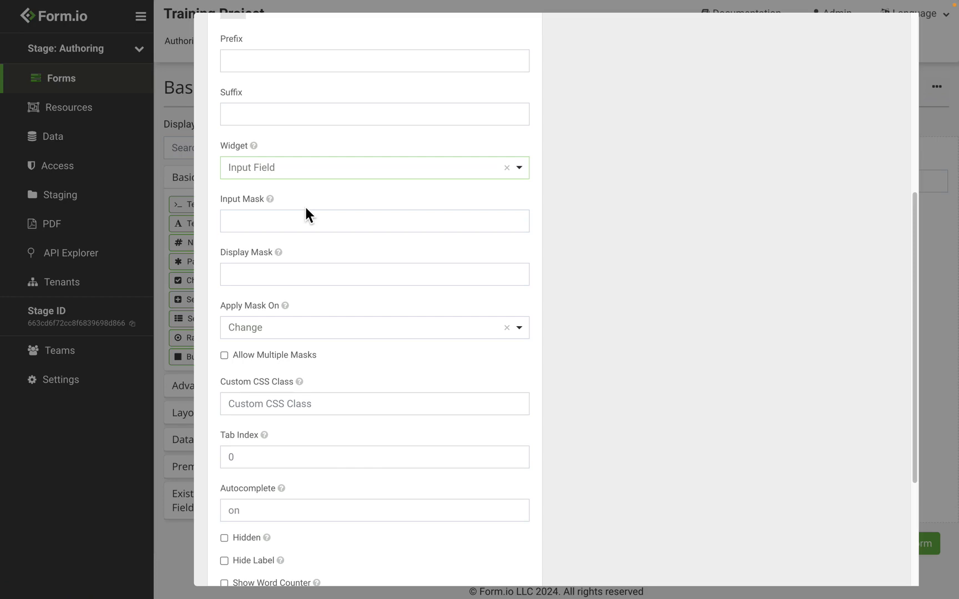
Set the input mask to 999-99-9999 and test it with 999999999 in the preview.
left_click(290, 228)
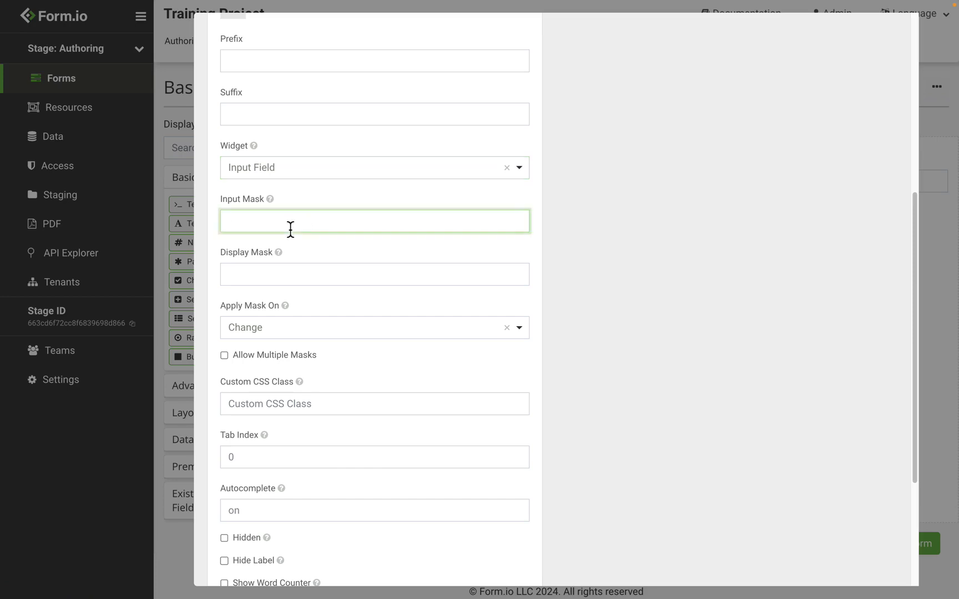
type("999-99-99")
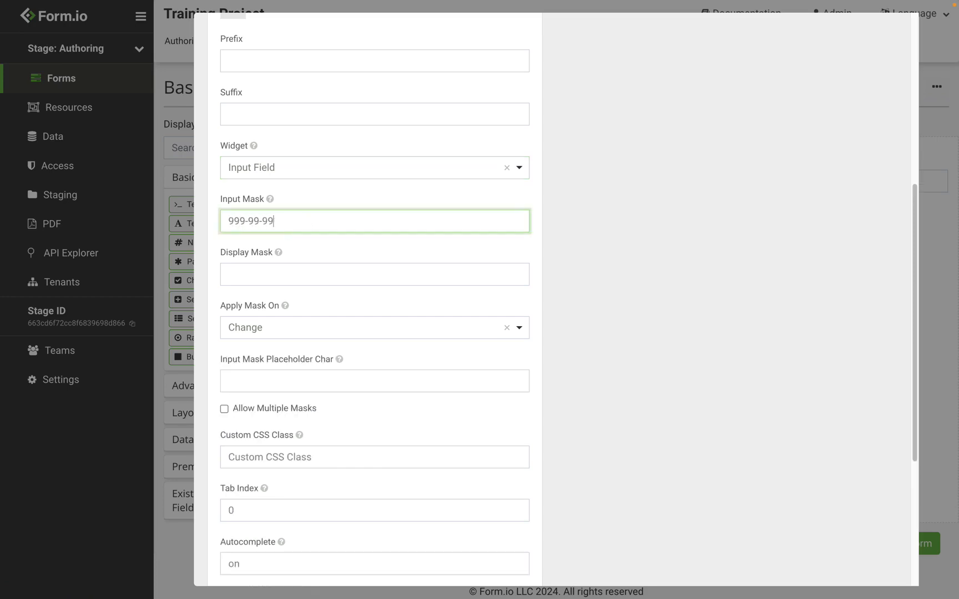
type("99")
scroll(621, 208, "up", 1)
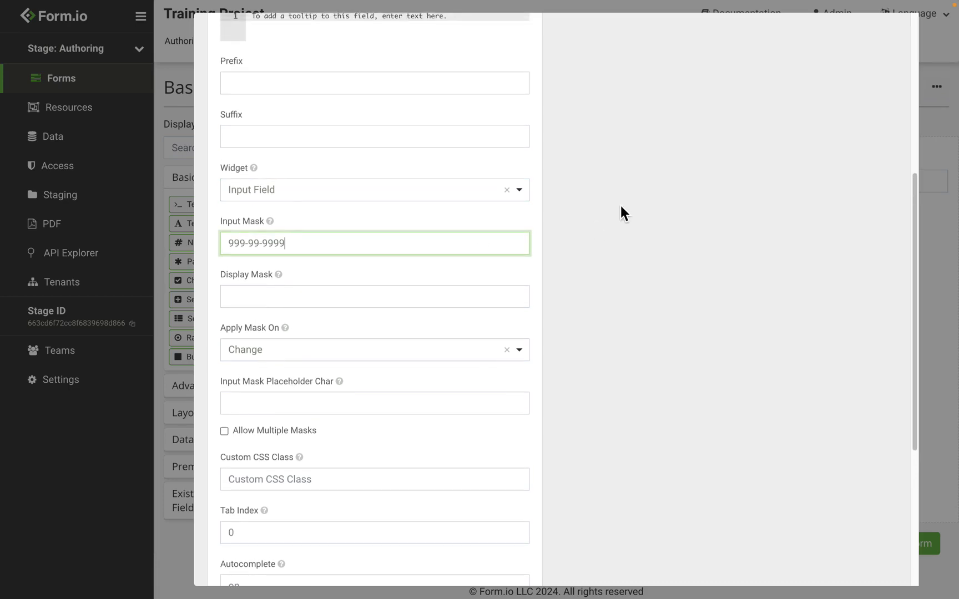
scroll(620, 205, "up", 5)
left_click_drag(640, 132, 507, 132)
key("BackSpace")
type("999999999")
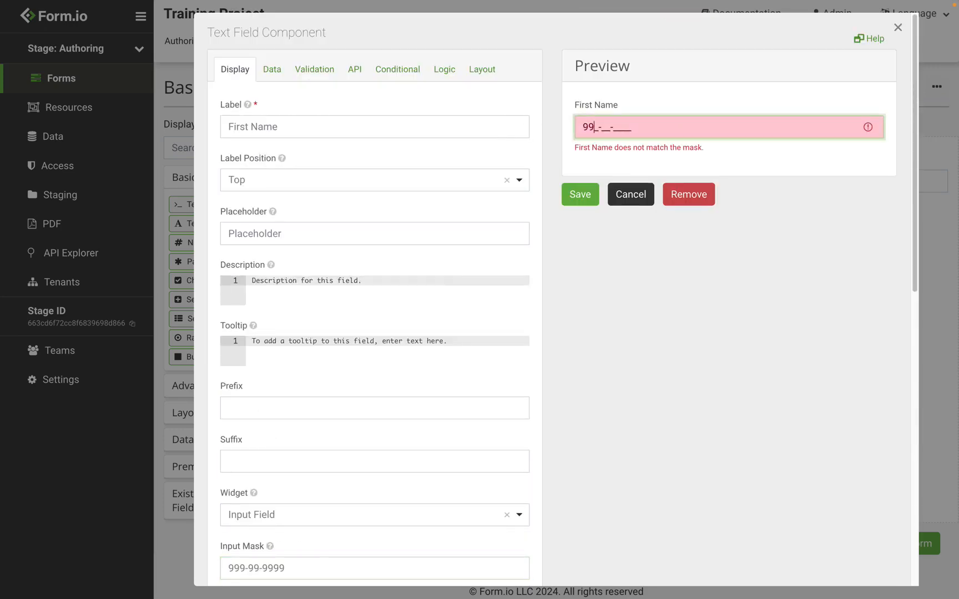
Change the input mask to aa99 and test it with 'as99' in the preview.
scroll(472, 272, "down", 2)
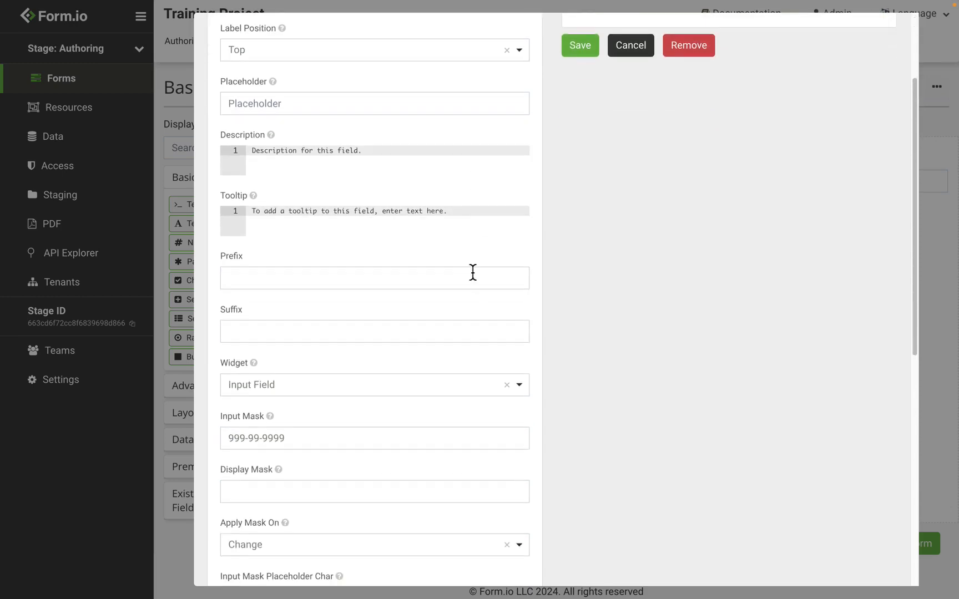
left_click_drag(300, 444, 146, 437)
type("aa99")
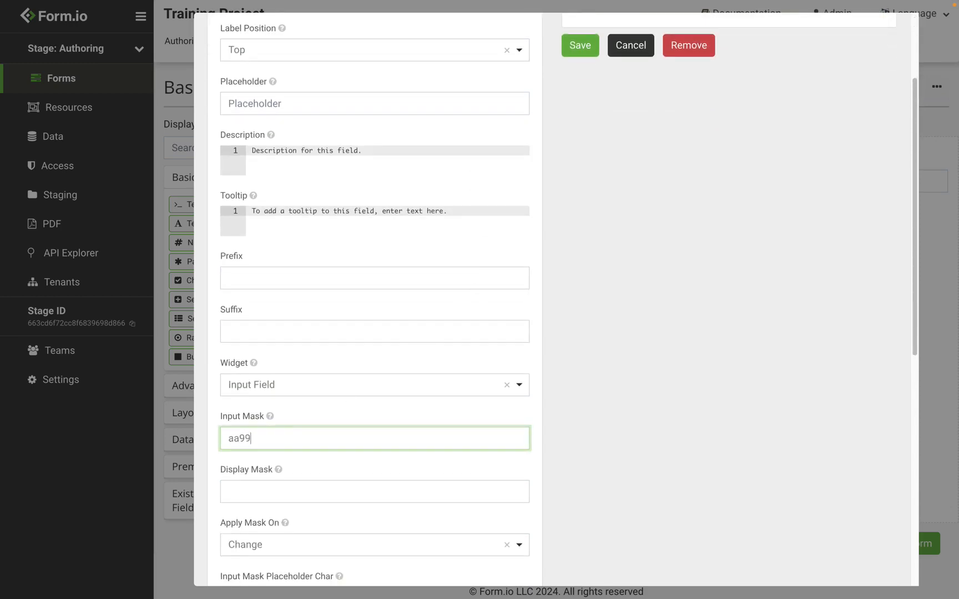
scroll(450, 366, "up", 2)
left_click(622, 127)
type("as99")
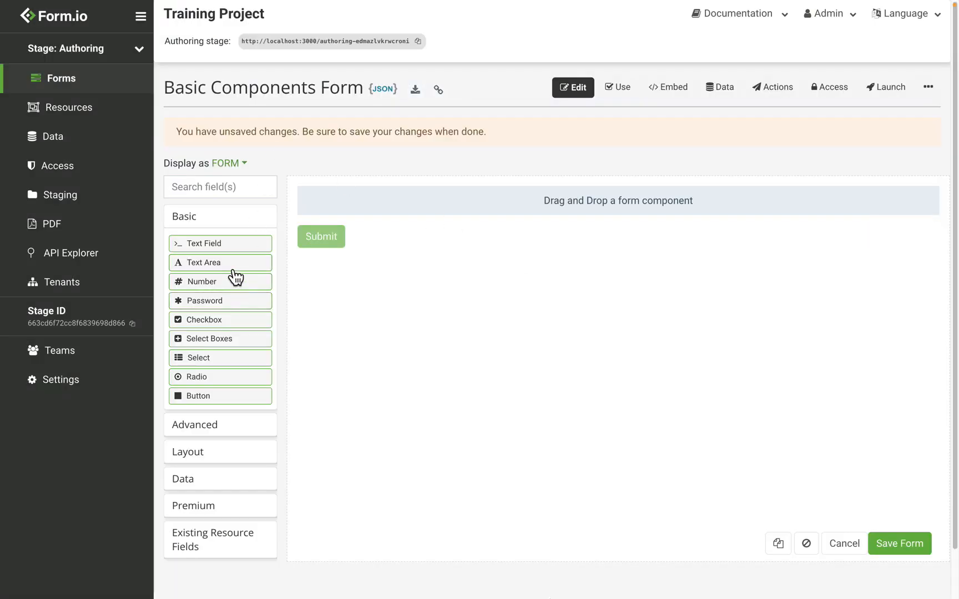
Add a Text Area with 5 rows and type lines 1 to 5 in the preview.
left_click_drag(236, 272, 470, 220)
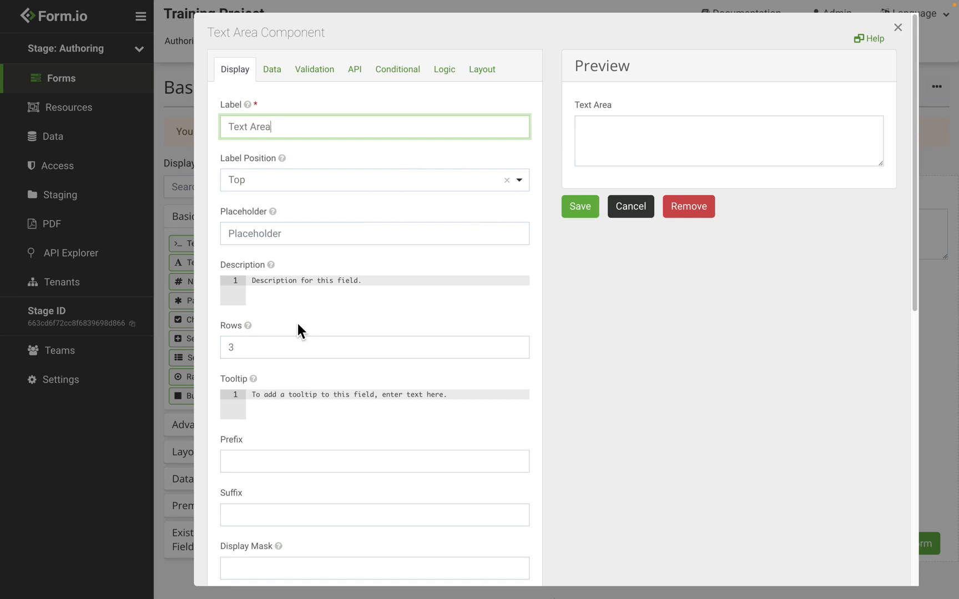
double_click(286, 356)
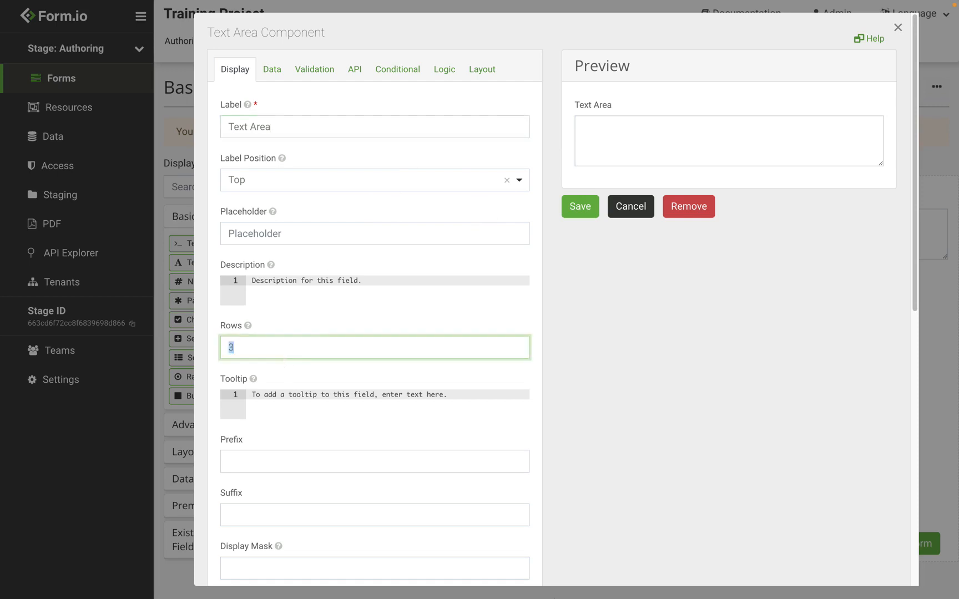
type("5")
left_click(620, 155)
type("1")
key("Return")
type("2")
key("Return")
type("3")
key("Return")
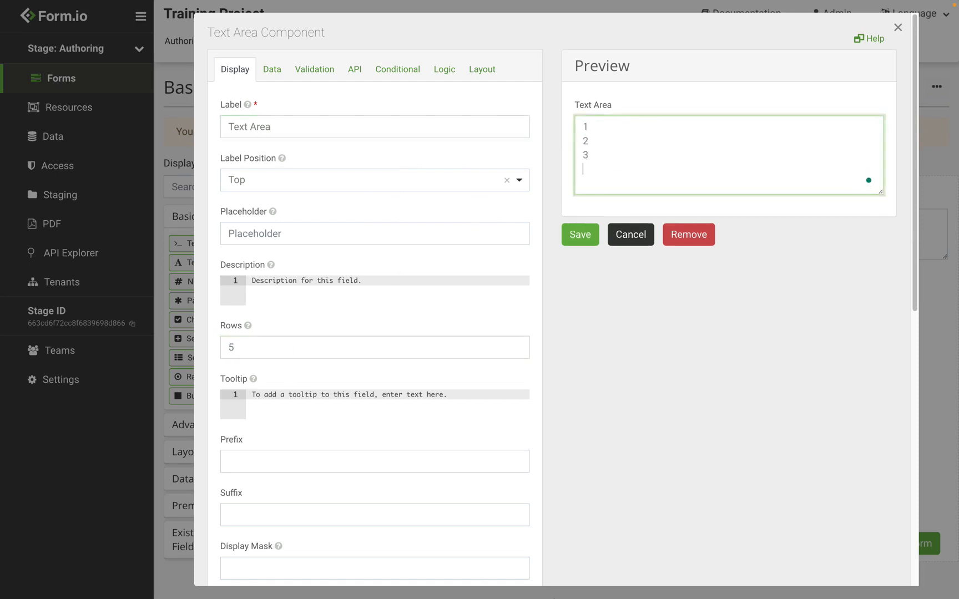
type("4")
key("Return")
type("5")
Enable Auto Expand, test it with 'Test' and 'This' lines, then clear the preview.
scroll(306, 233, "down", 5)
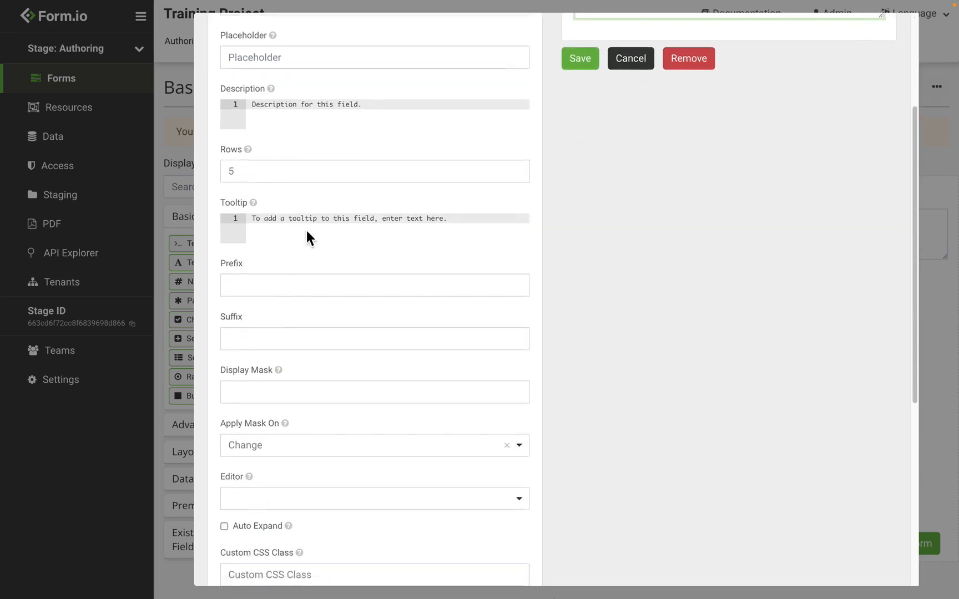
scroll(307, 230, "down", 1)
left_click(263, 438)
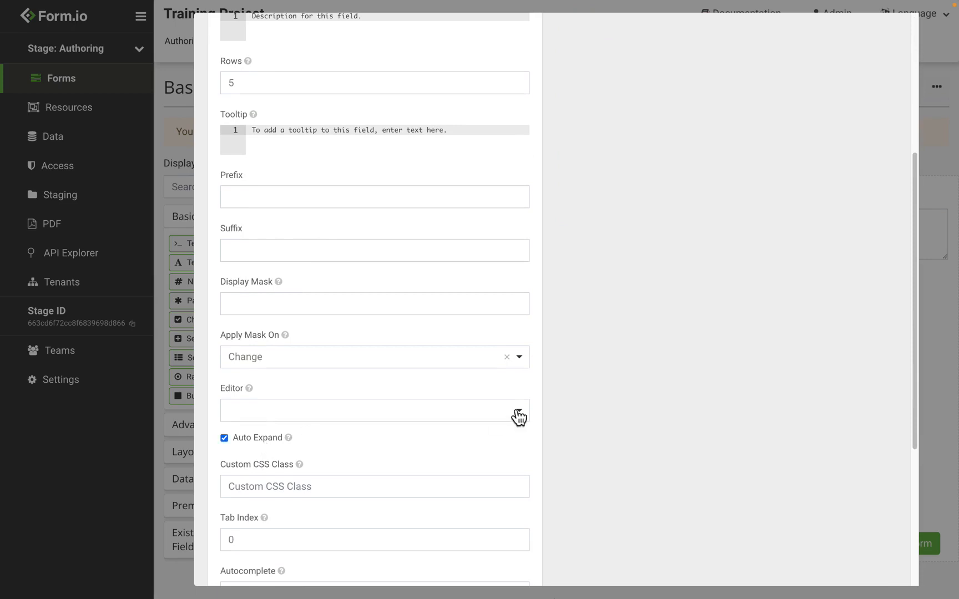
left_click(626, 193)
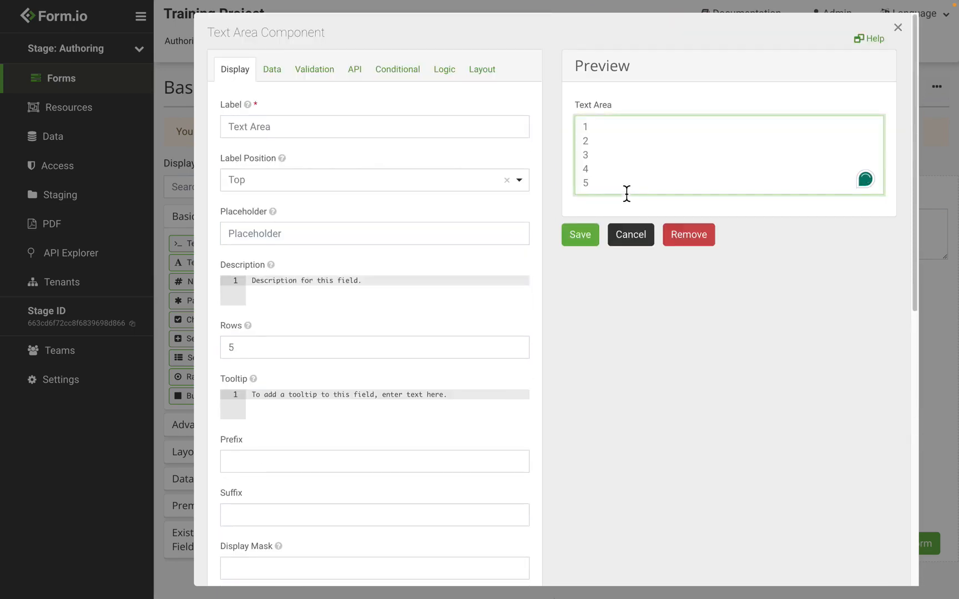
key("Return")
type("Test")
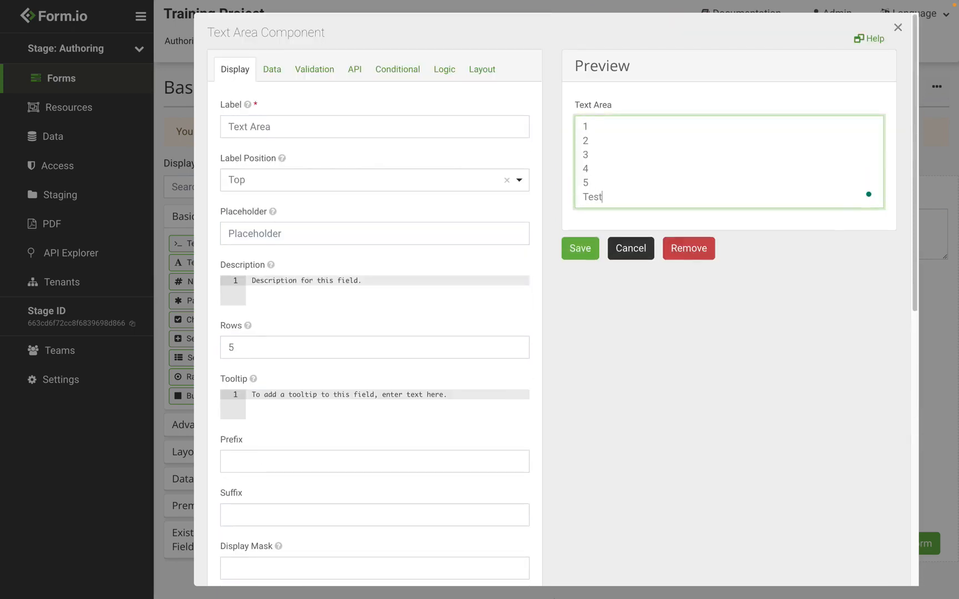
key("Return")
type("This")
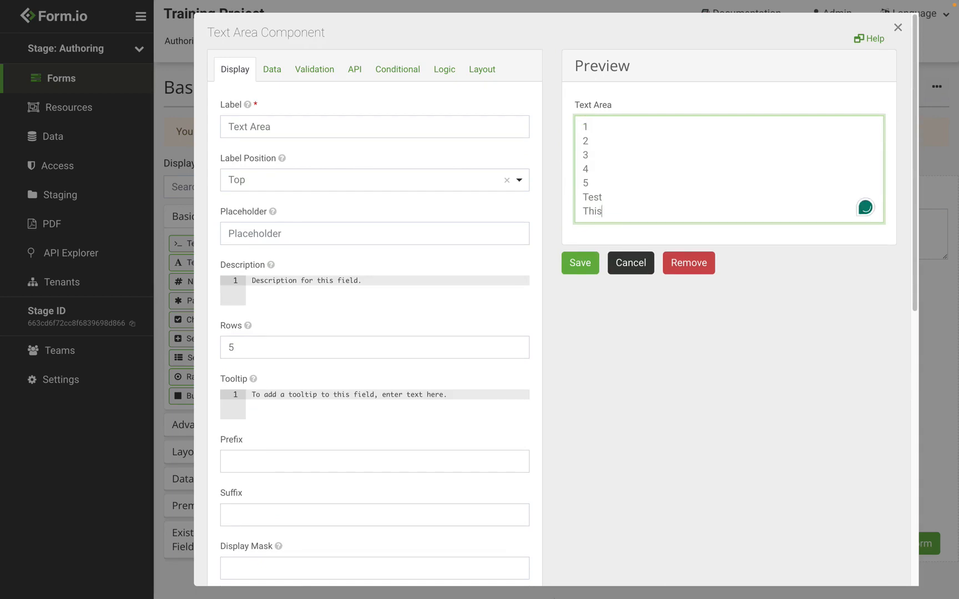
left_click_drag(620, 216, 529, 34)
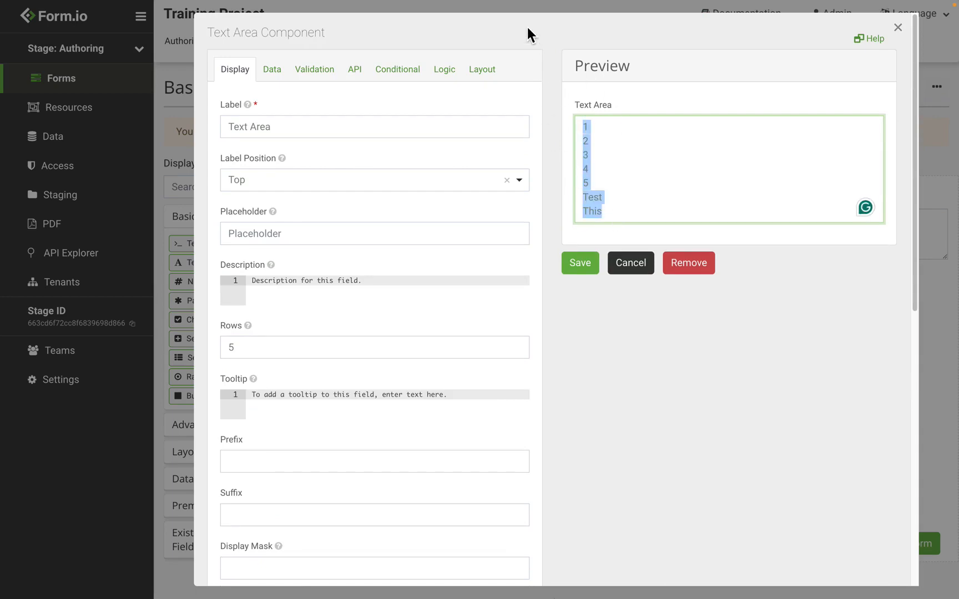
key("BackSpace")
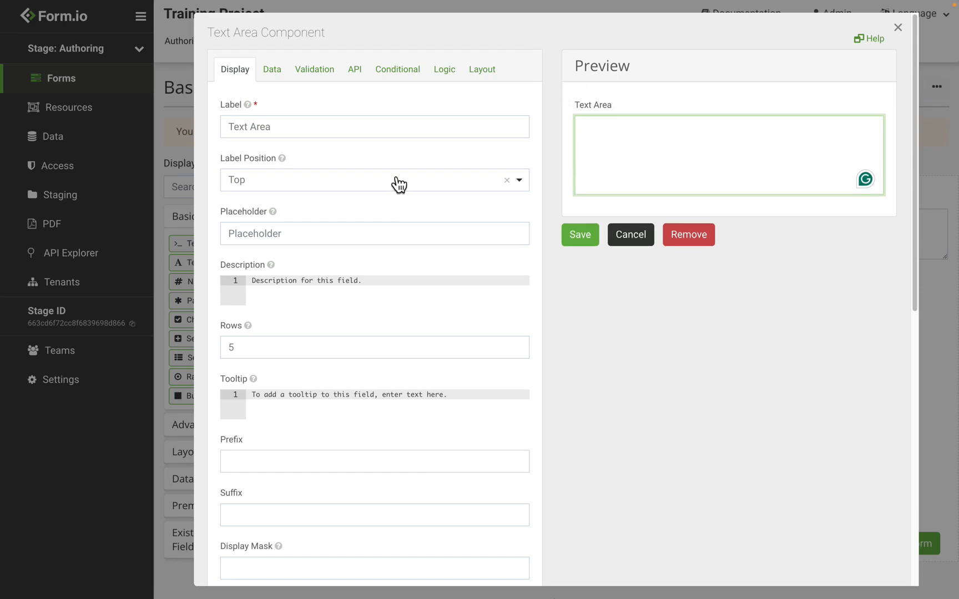
Set the editor to CKEditor and type 'Test this' in the preview.
scroll(397, 183, "down", 5)
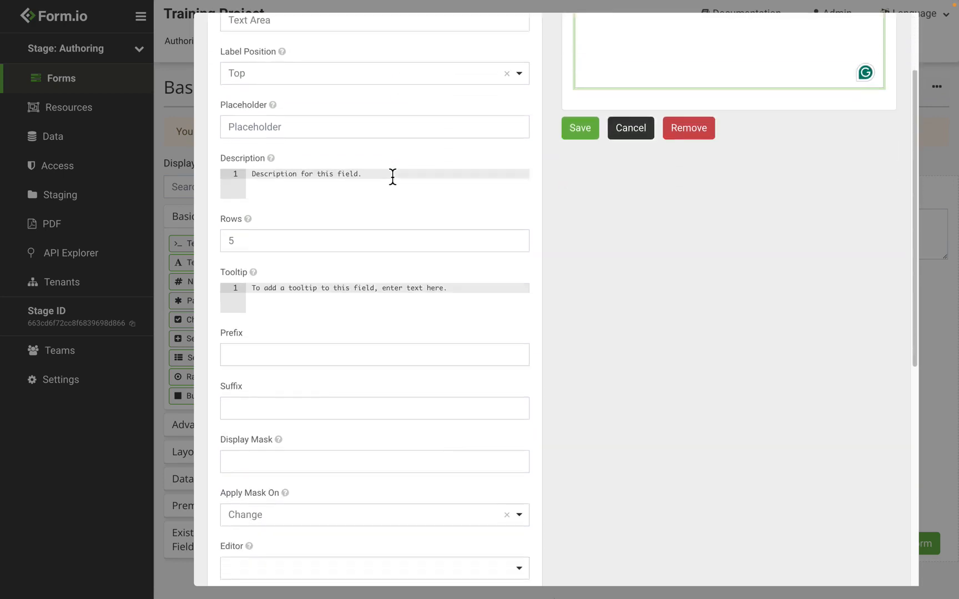
left_click(307, 422)
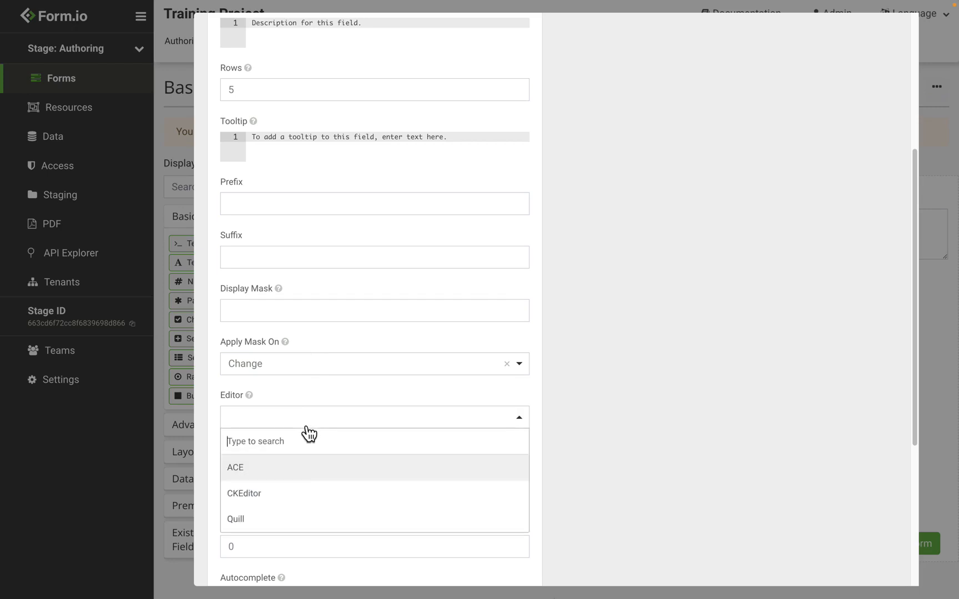
left_click(287, 493)
scroll(576, 168, "up", 5)
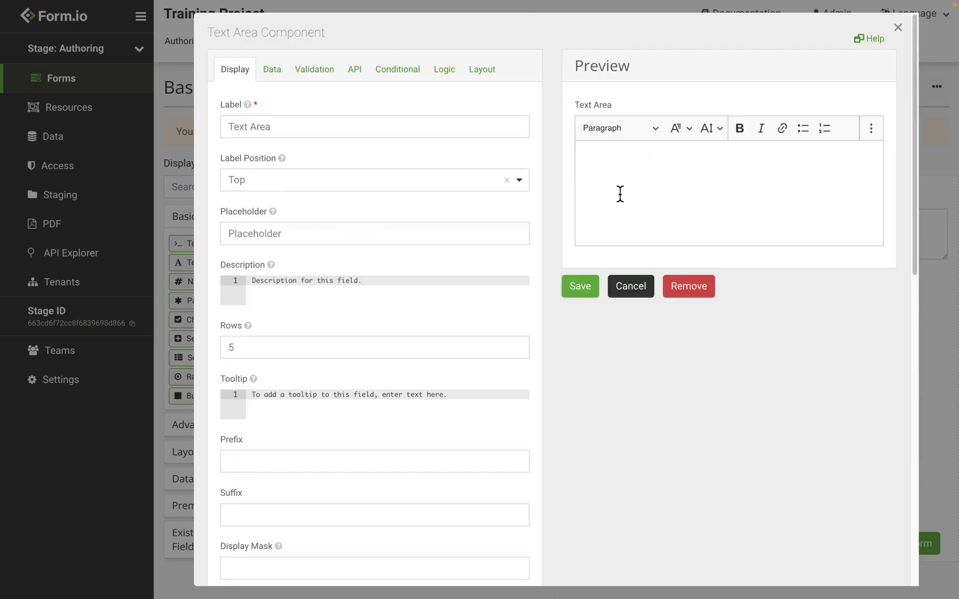
left_click(660, 149)
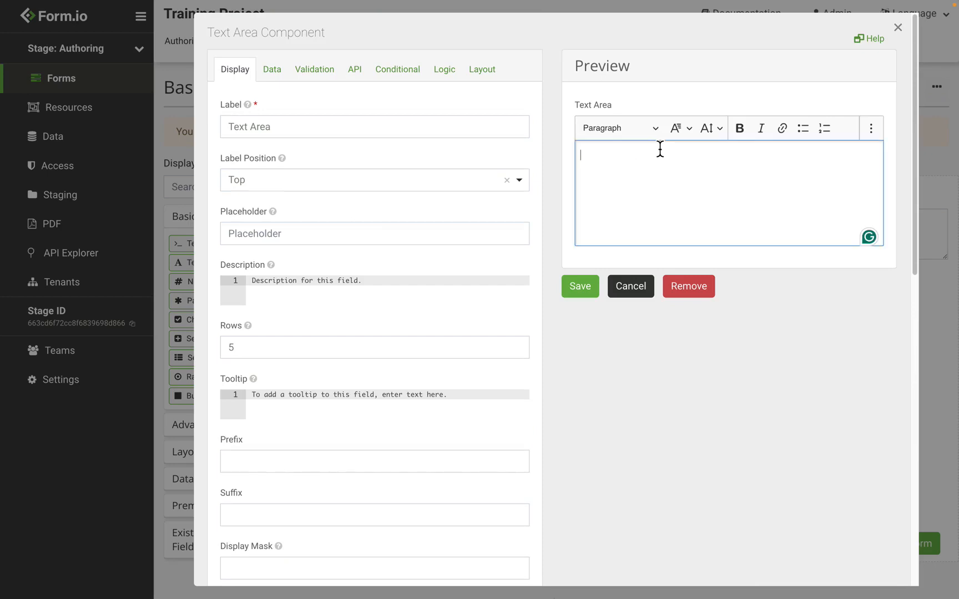
type("Test this")
Make 'Test this' bold, a bullet item and Heading 1, then cancel the Text Area.
left_click_drag(653, 154, 537, 154)
left_click(745, 134)
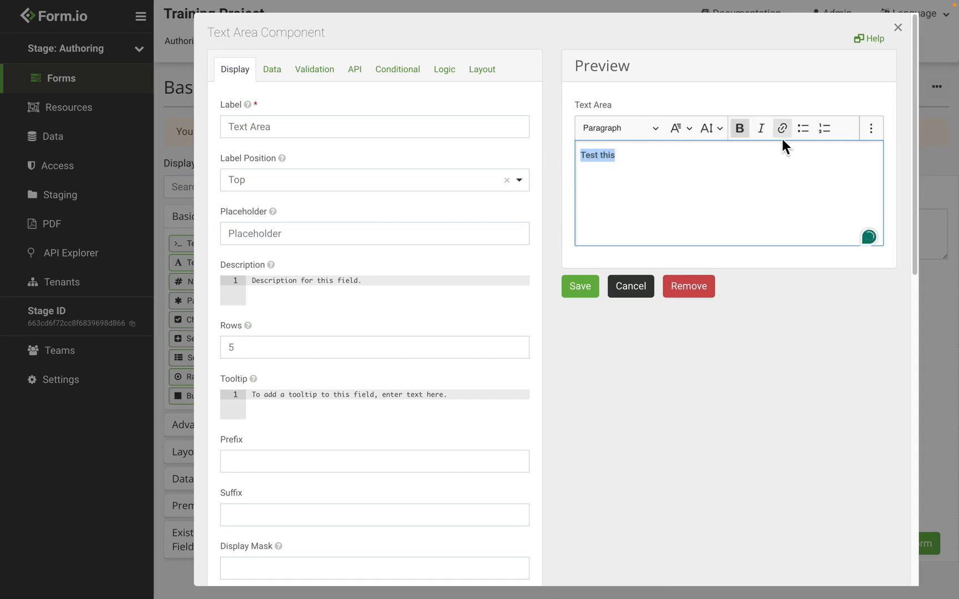
left_click(803, 131)
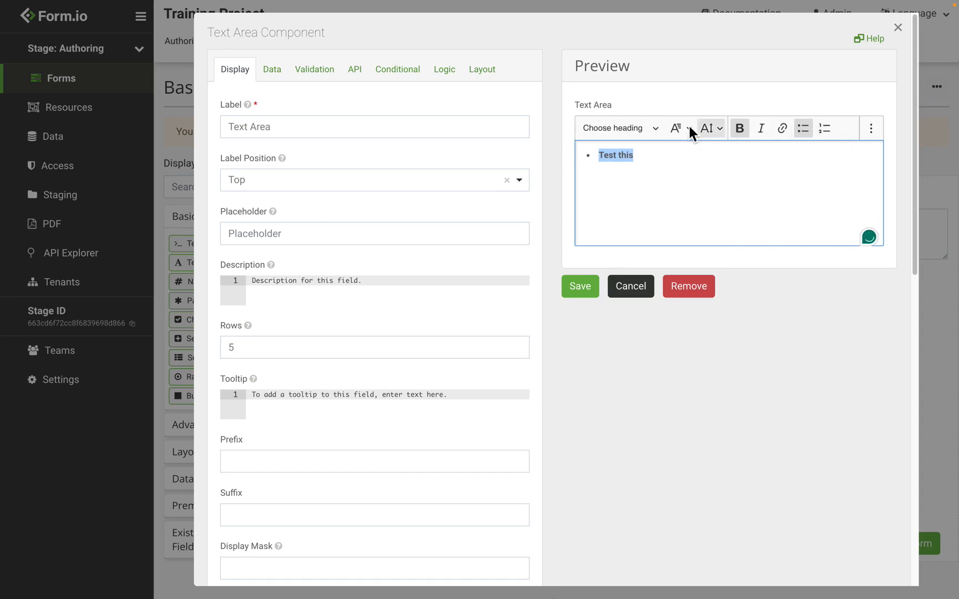
left_click(648, 130)
left_click(640, 176)
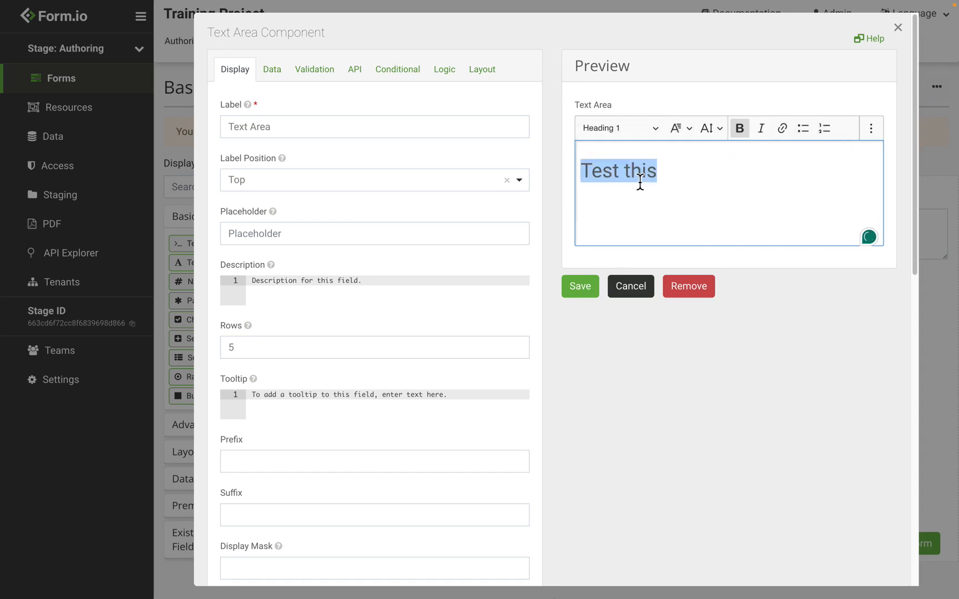
left_click(631, 286)
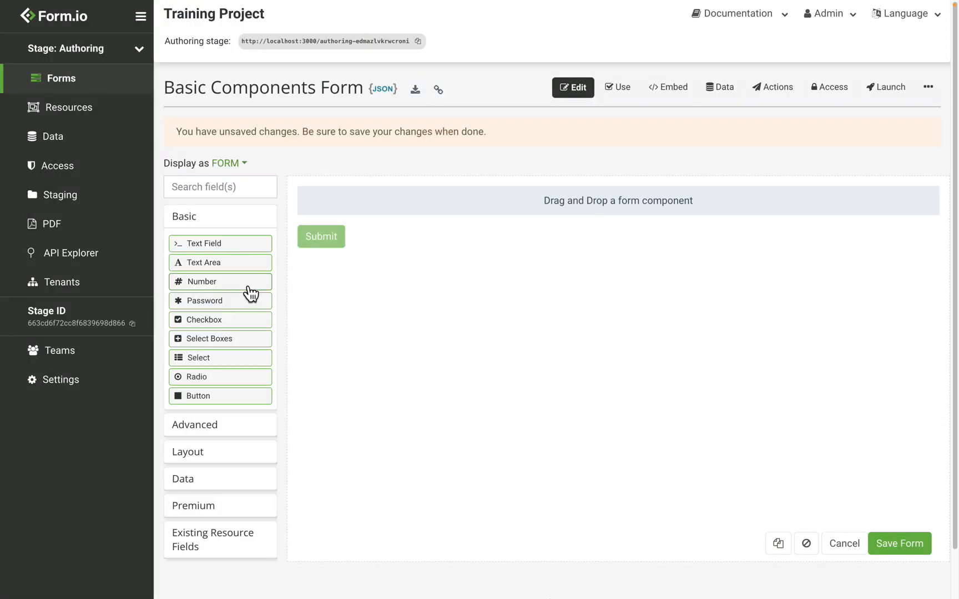
Add a Number field, enable the thousands separator, and test values 123123 and 12312.
left_click_drag(251, 293, 413, 214)
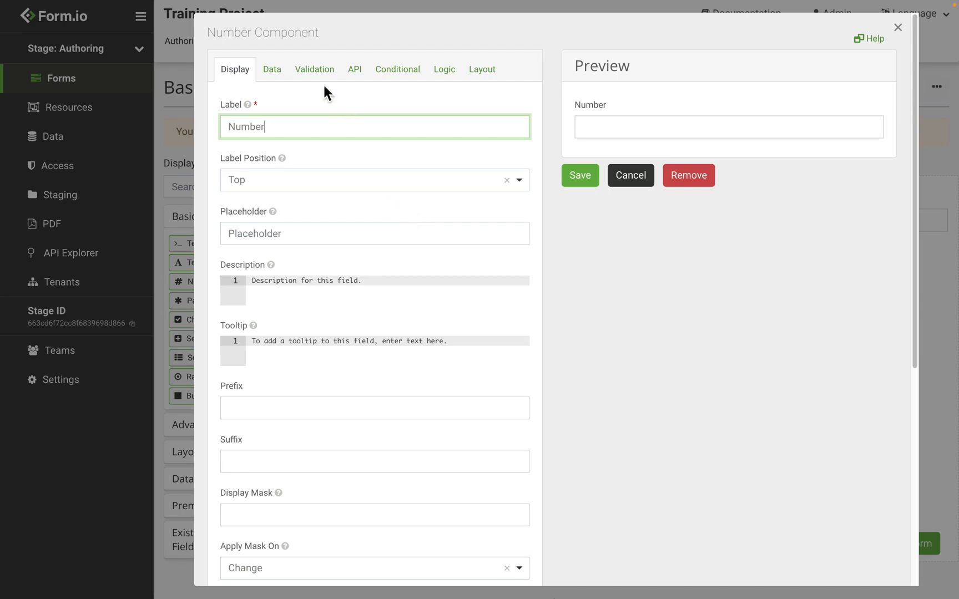
left_click(272, 71)
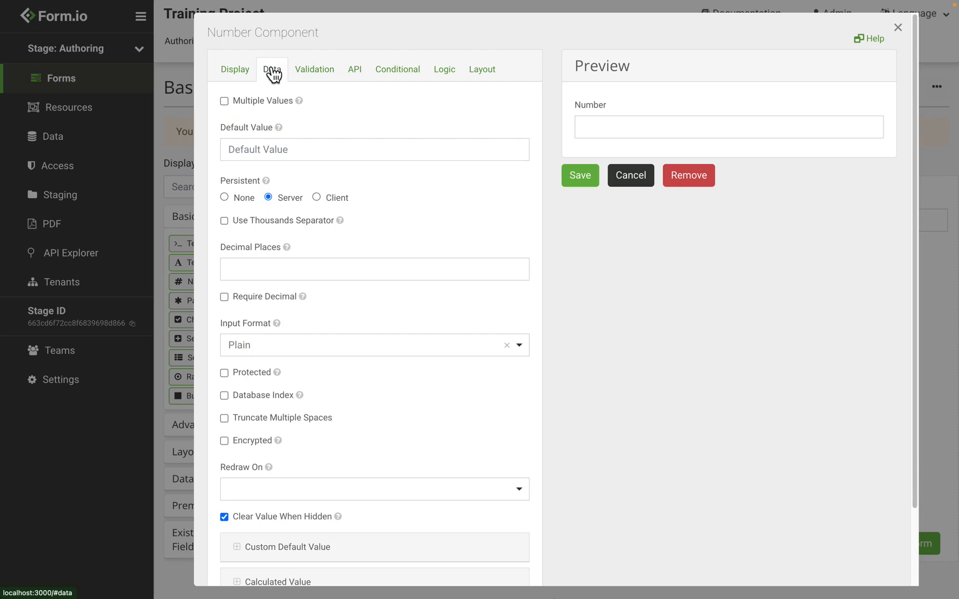
left_click(610, 127)
type("123123")
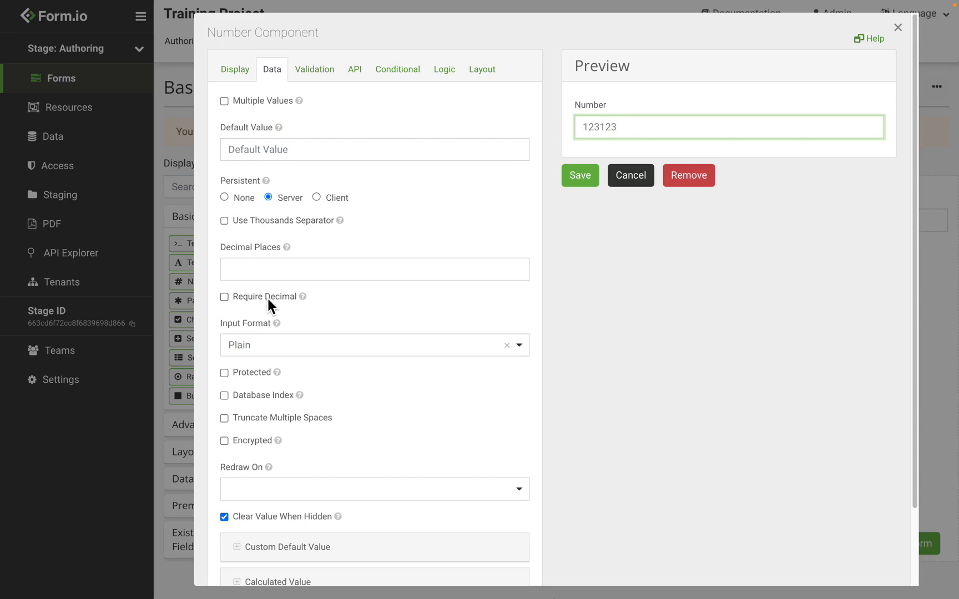
left_click(264, 221)
left_click(638, 135)
type("12312")
Set Decimal Places to 2 and test it by appending .22 in the preview.
left_click(257, 271)
type("0")
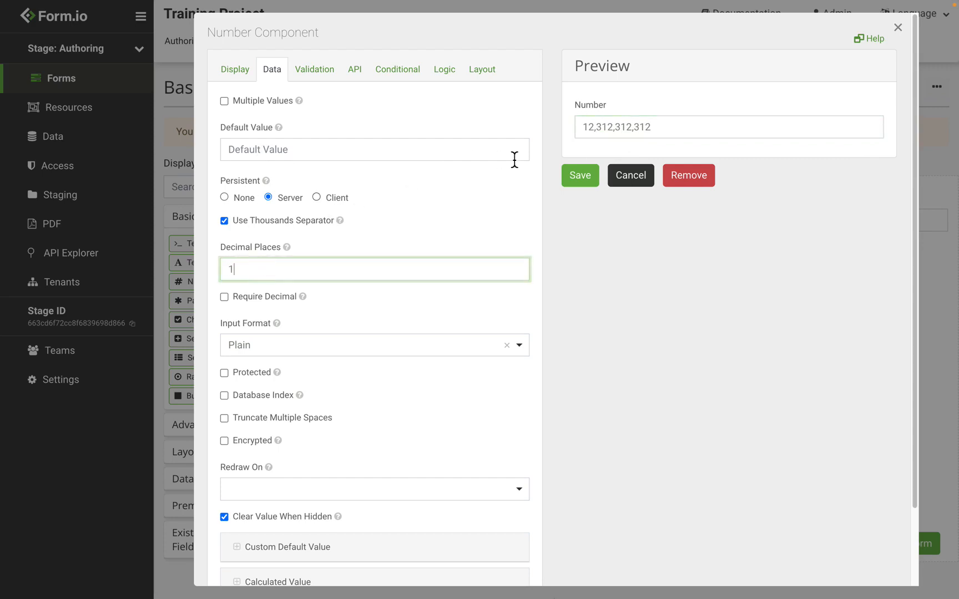
key("BackSpace")
type("2")
left_click(688, 127)
type(".22")
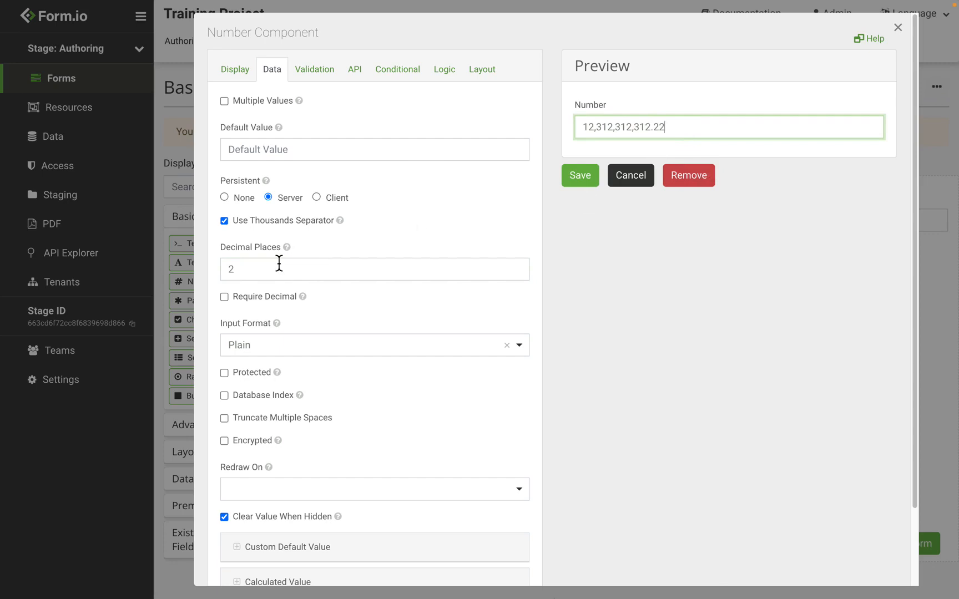
Require a decimal, confirm 100 formats to 100.00, then discard the Number field.
left_click(269, 297)
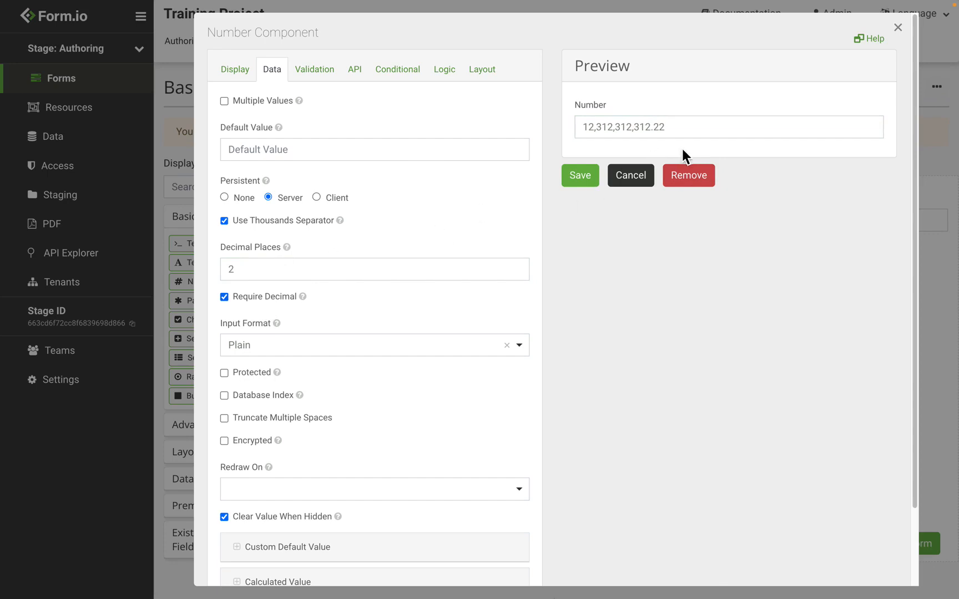
left_click(666, 126)
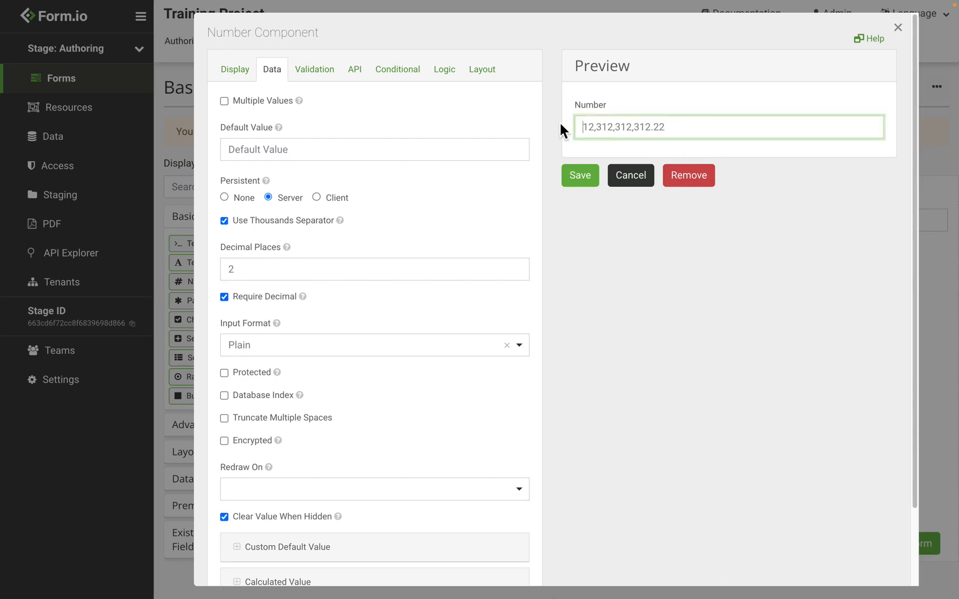
key("ctrl+a")
type("100")
left_click(698, 293)
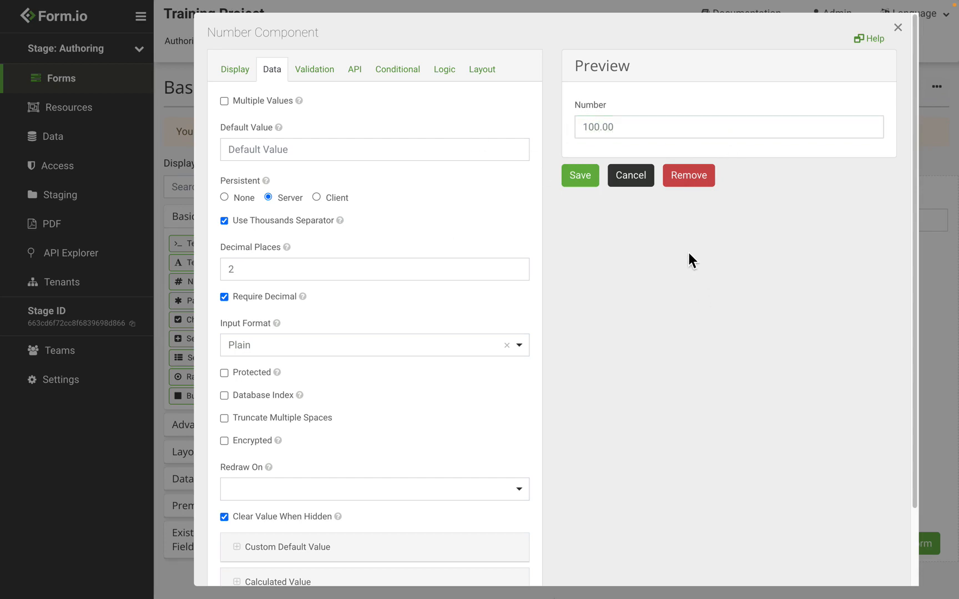
key("Escape")
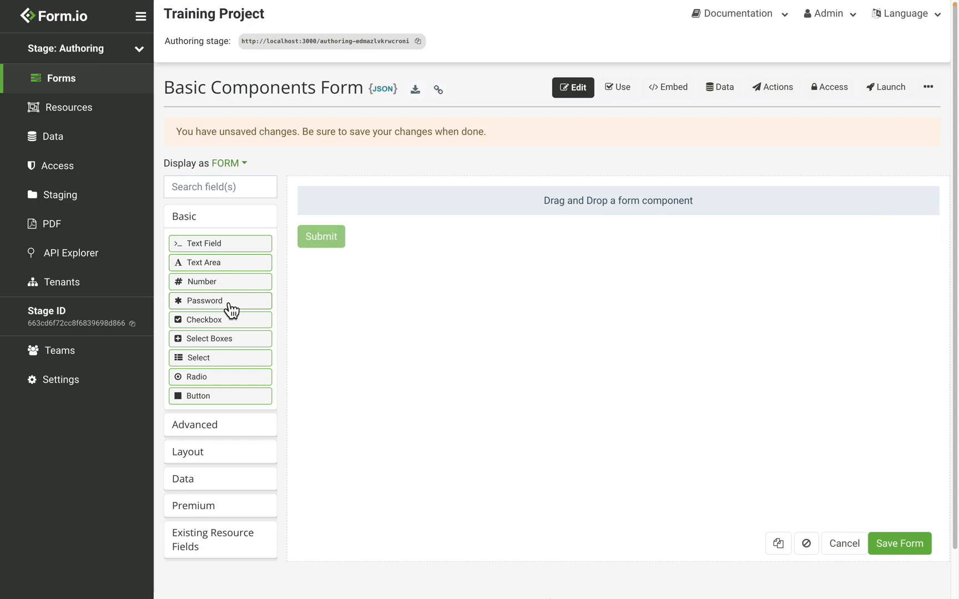
Try a Password field with a sample password in the preview, then discard it.
left_click_drag(232, 310, 418, 215)
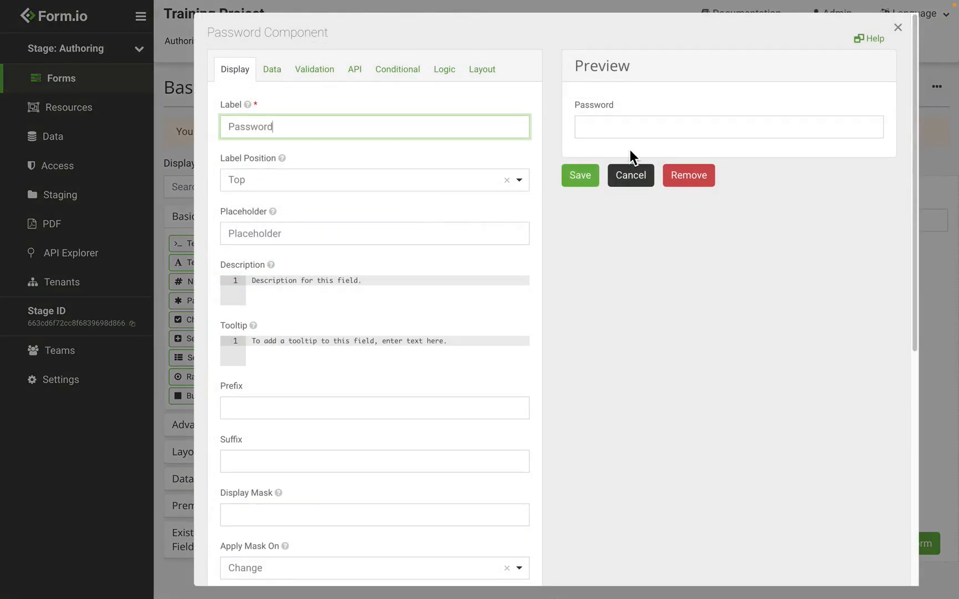
left_click(634, 126)
type("Password123!")
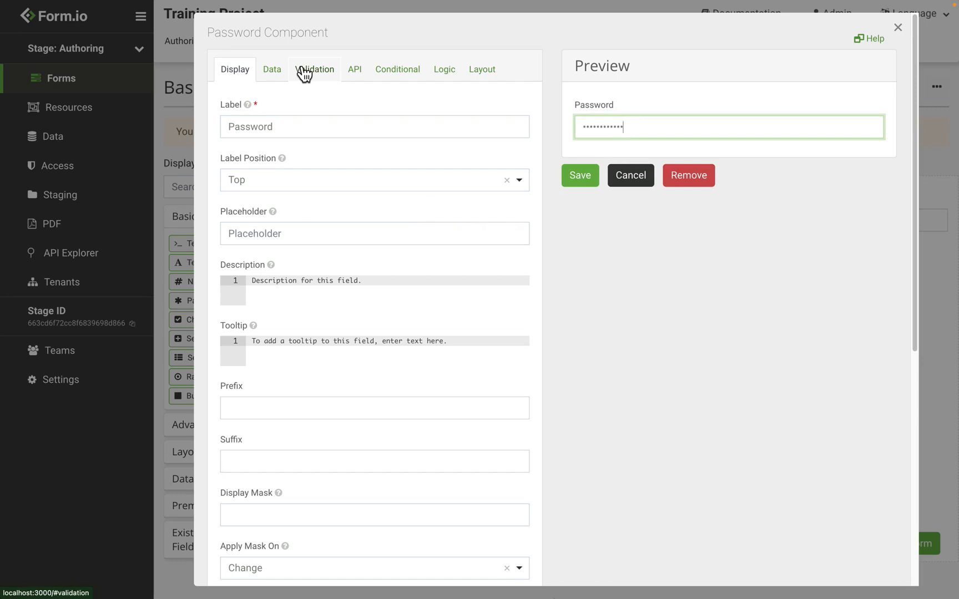
left_click(623, 183)
Add a Checkbox with Table View enabled and save it to the form.
left_click_drag(222, 319, 440, 207)
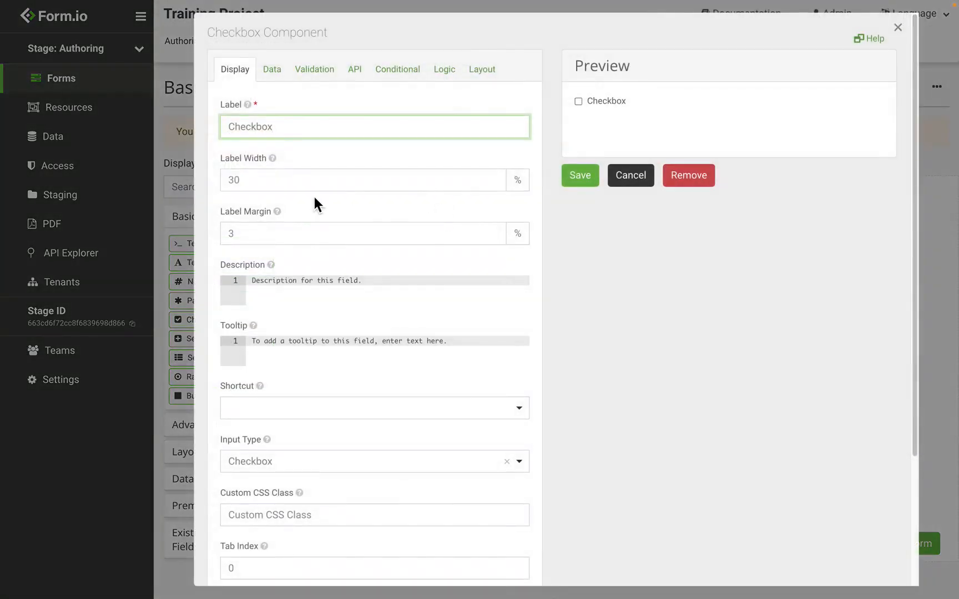
scroll(314, 196, "down", 3)
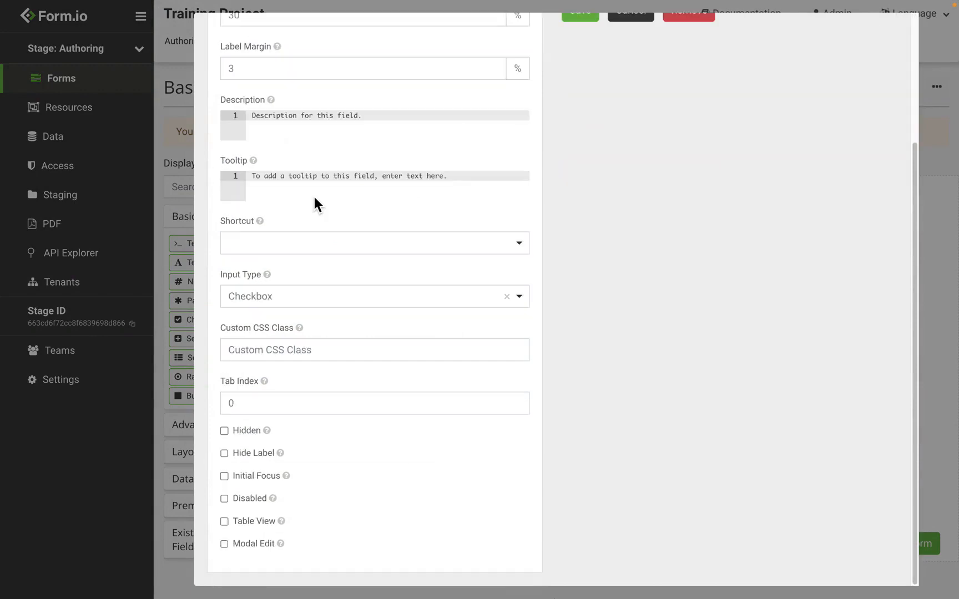
left_click(268, 523)
scroll(521, 380, "up", 3)
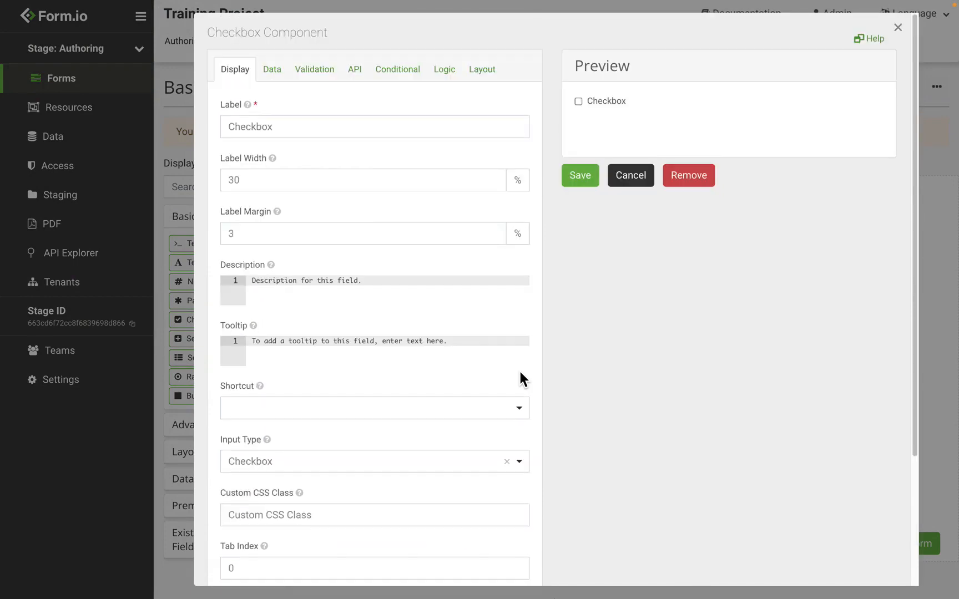
left_click(576, 182)
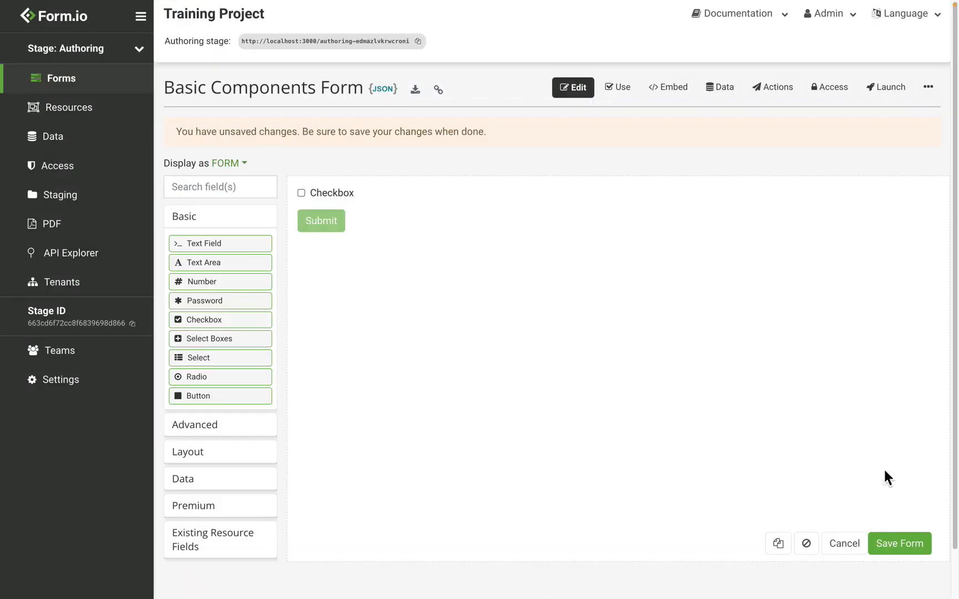
Save the form, submit an entry with the checkbox ticked, and view the submissions table.
left_click(910, 536)
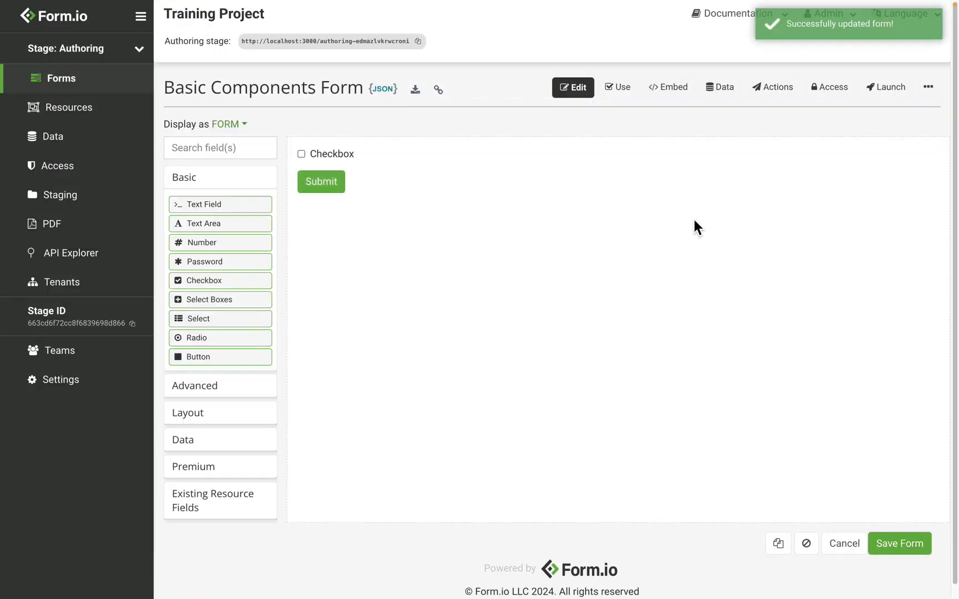
left_click(621, 88)
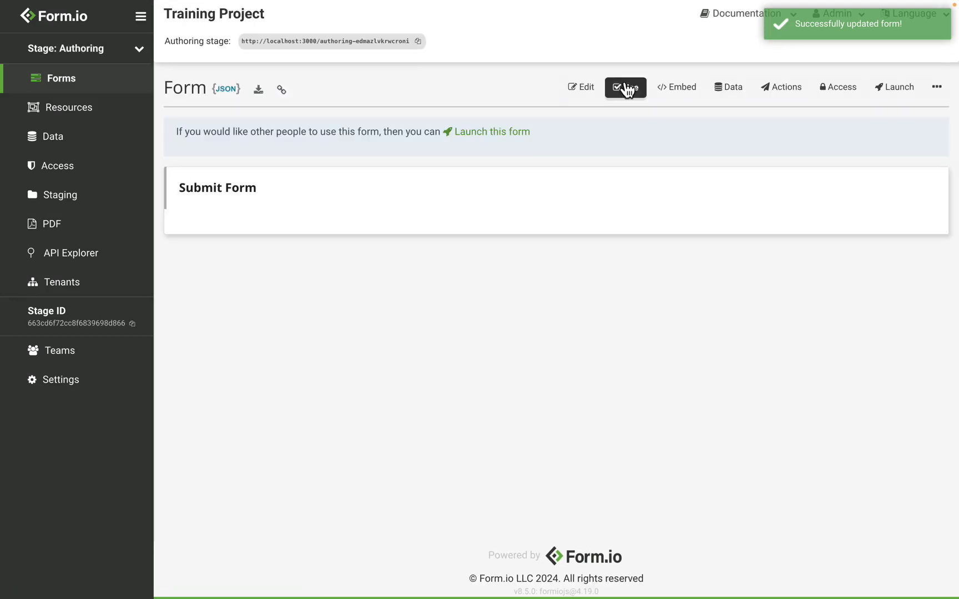
left_click(225, 232)
left_click(216, 252)
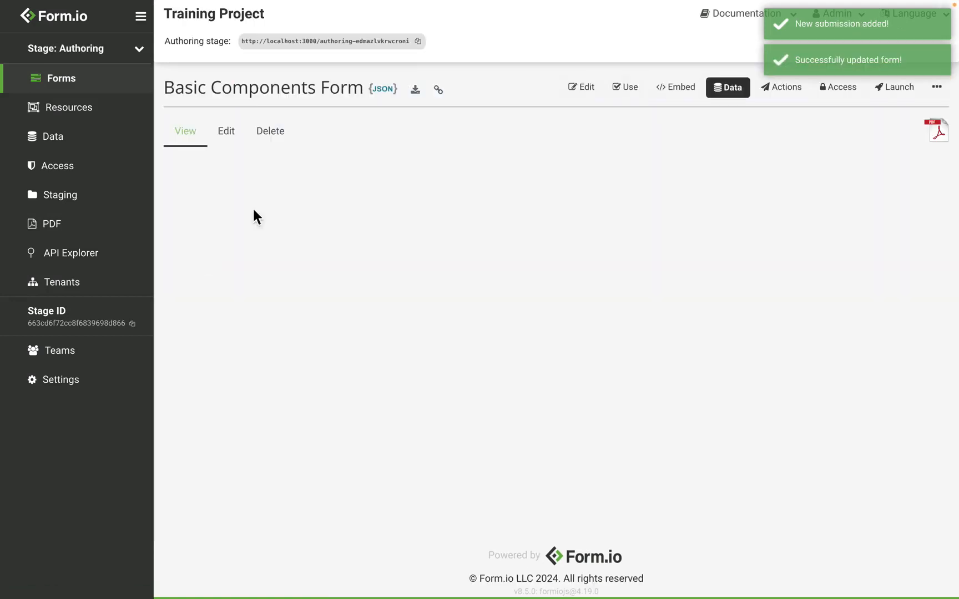
left_click(743, 90)
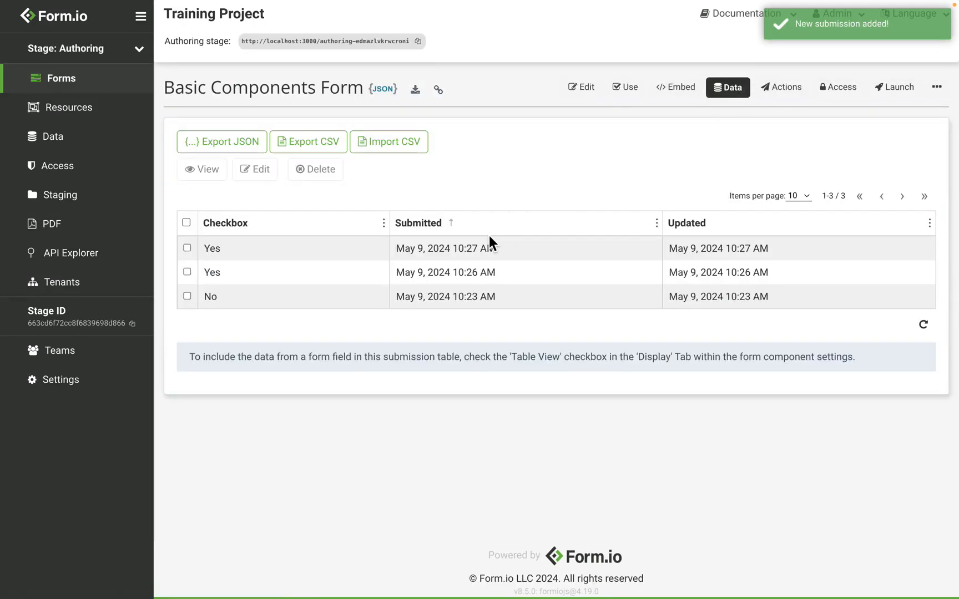
key("ctrl+Left")
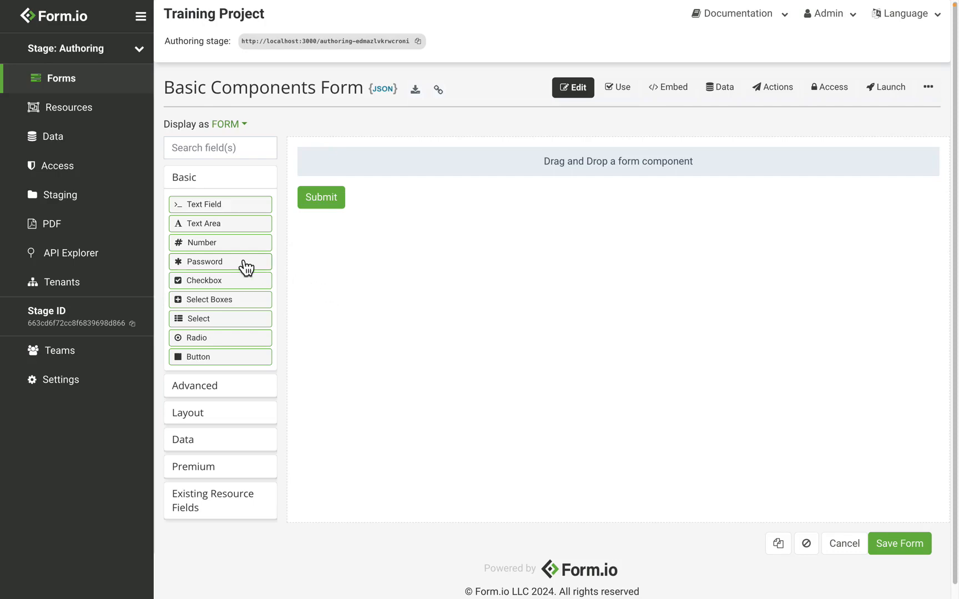
Add a Select Boxes field with options A, B and C, testing option A.
left_click_drag(229, 302, 428, 167)
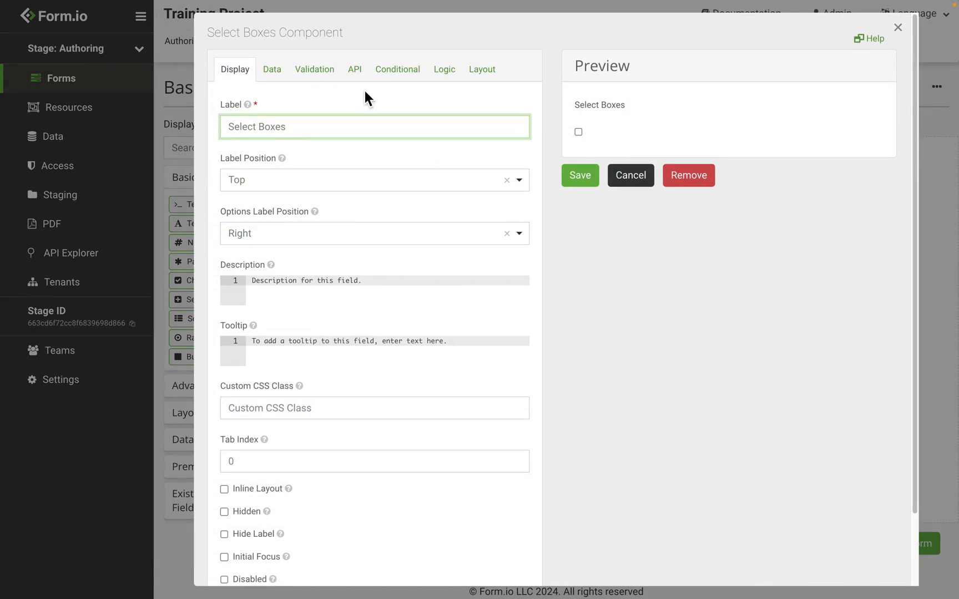
left_click(272, 75)
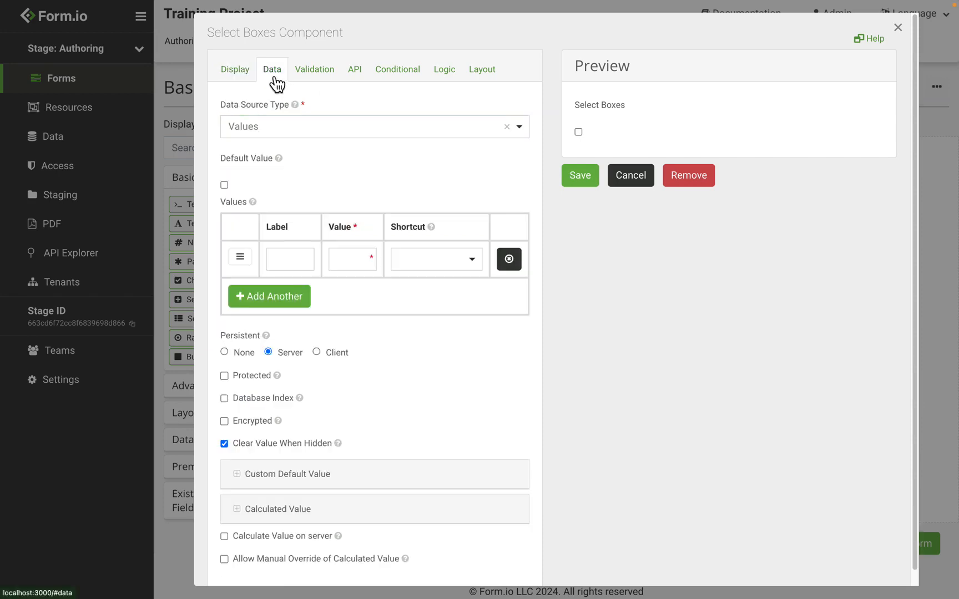
left_click(290, 259)
type("A")
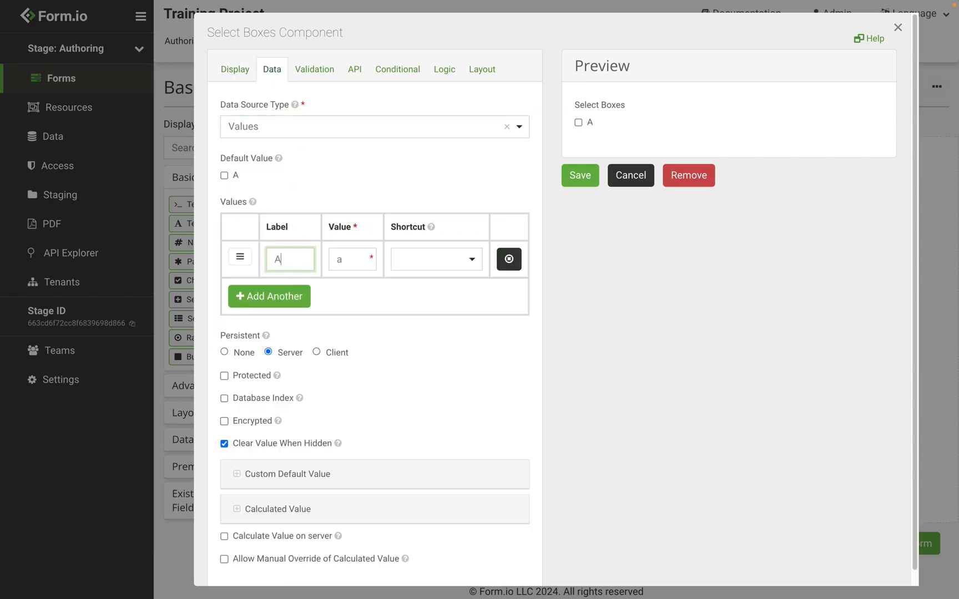
left_click(272, 310)
type("B")
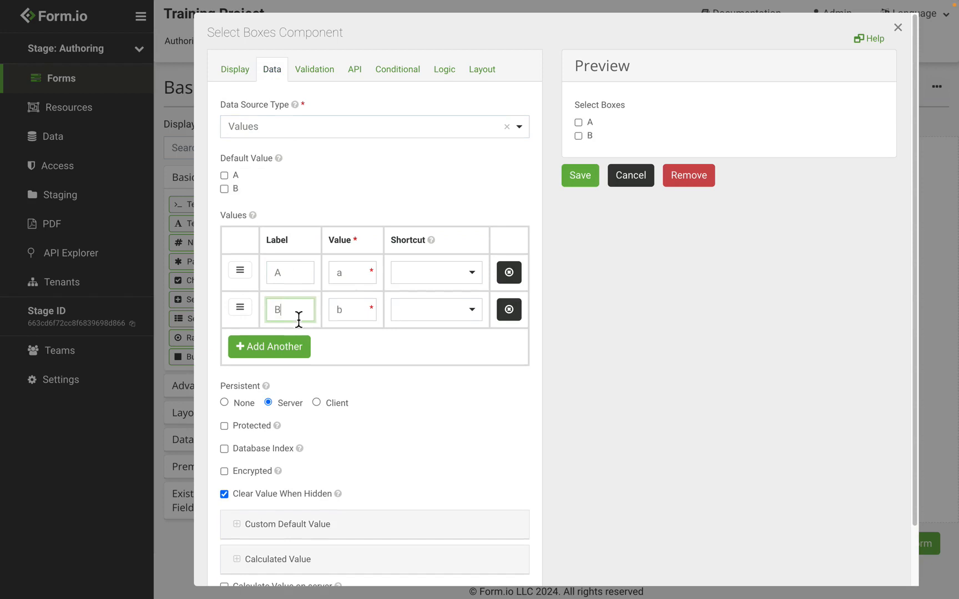
left_click(283, 354)
type("C")
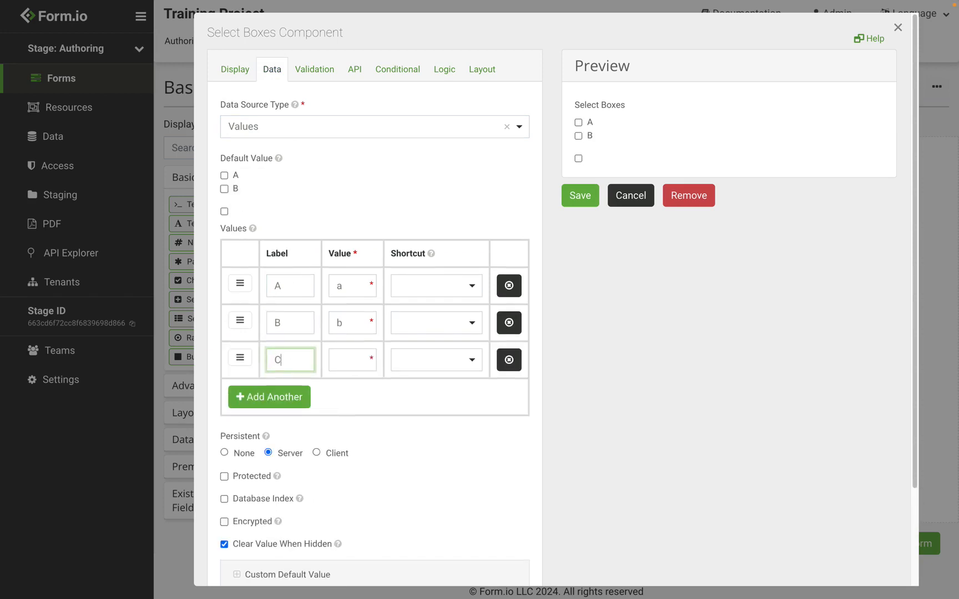
left_click(578, 122)
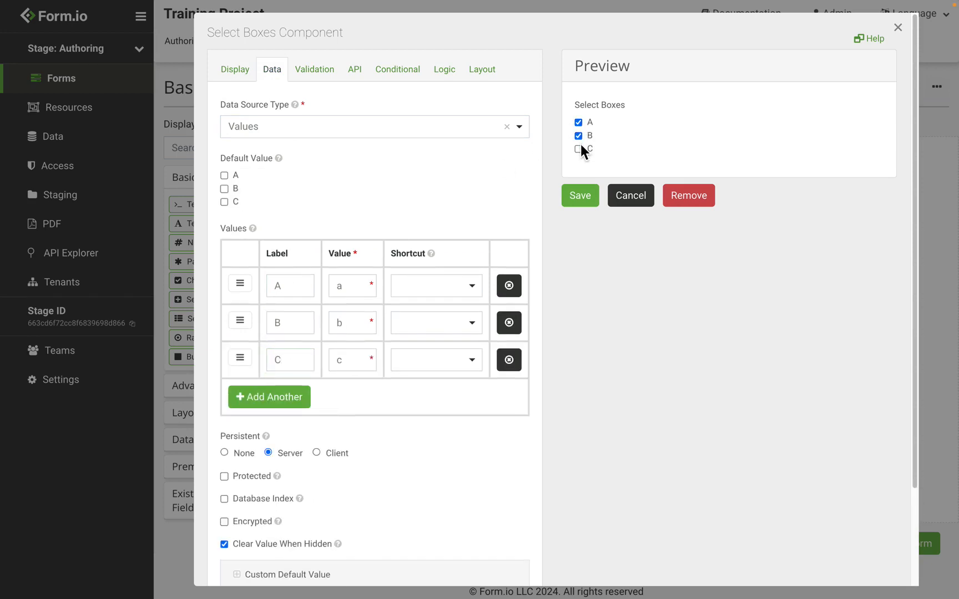
Require minimum 1 and maximum 2 checked boxes, and test it in the preview.
left_click(328, 83)
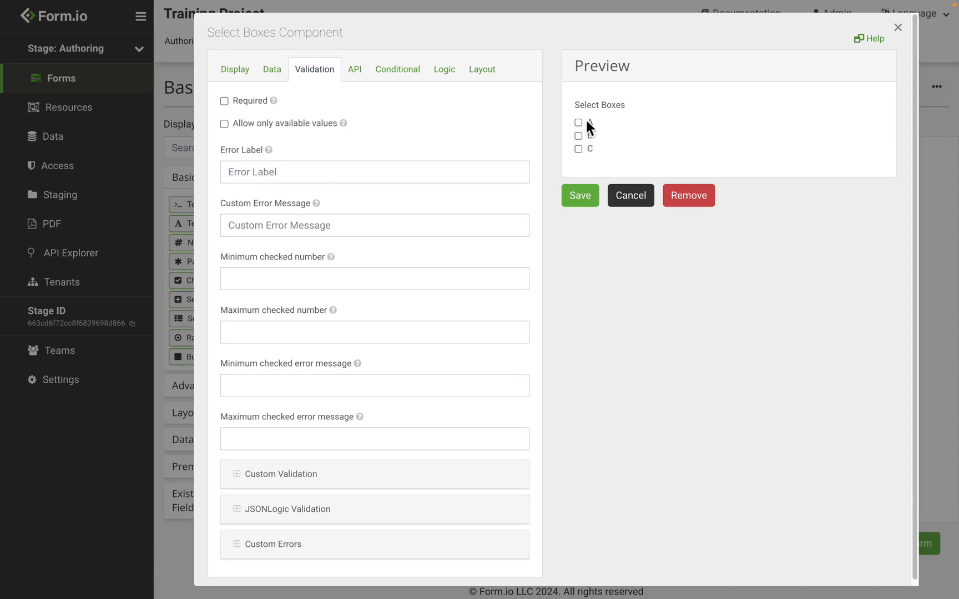
left_click(300, 281)
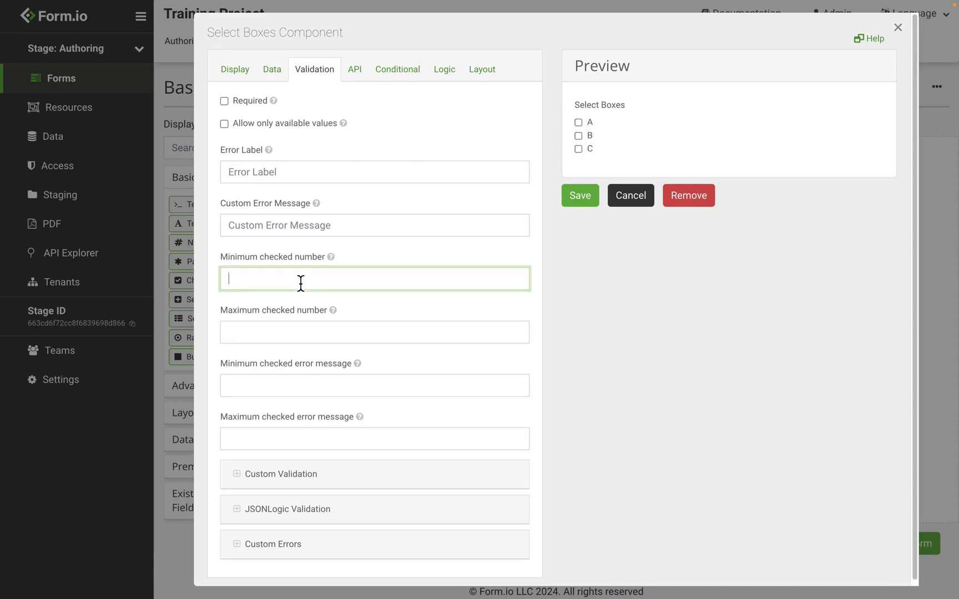
type("1")
left_click(292, 336)
type("2")
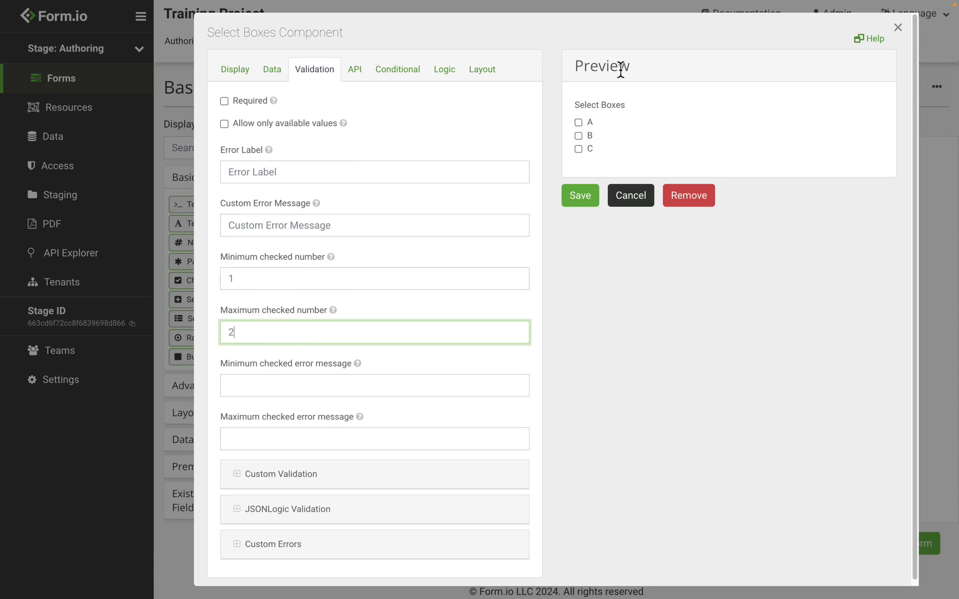
left_click(582, 127)
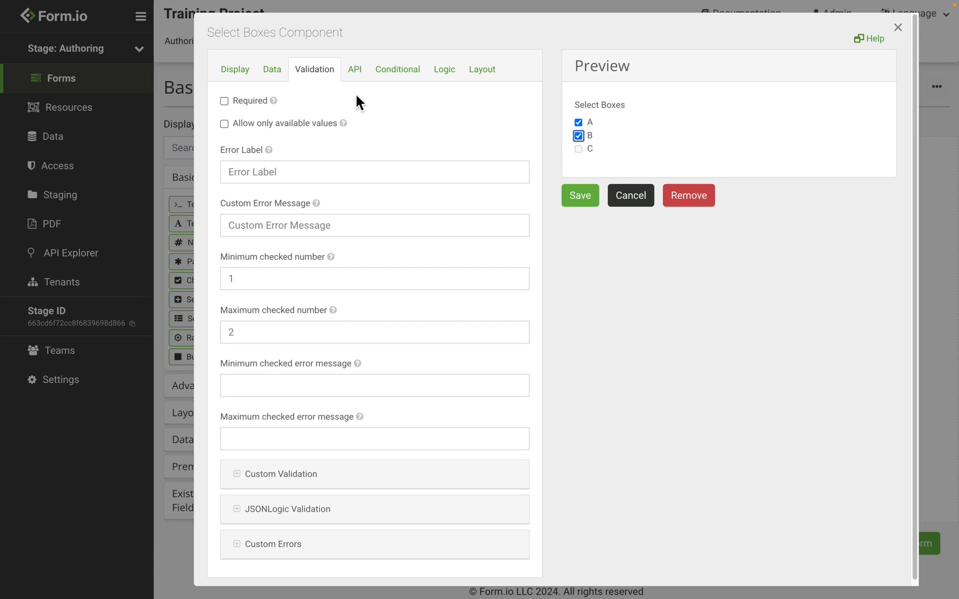
left_click(246, 79)
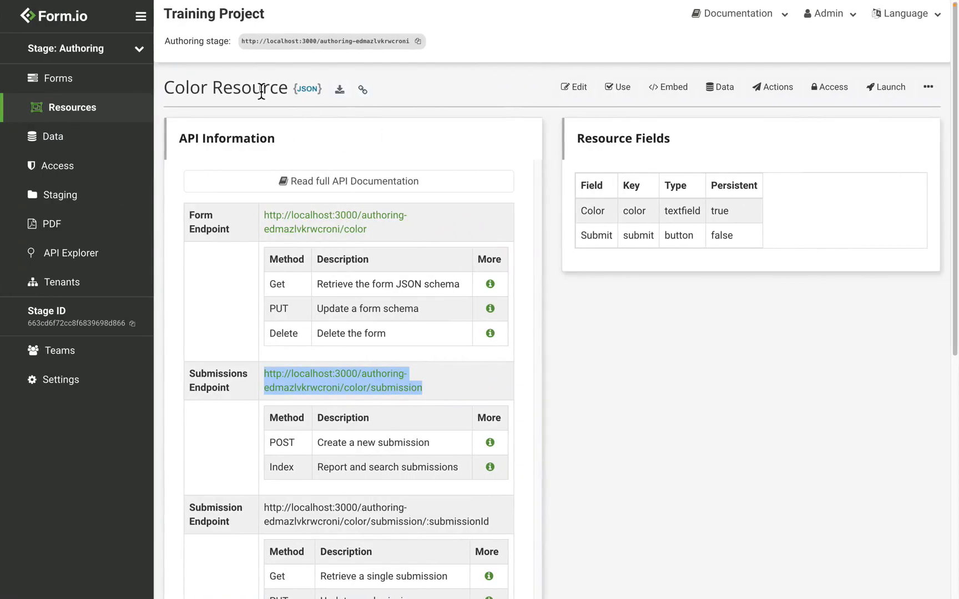
Copy the Color resource's Submissions Endpoint URL from its API page.
left_click(730, 92)
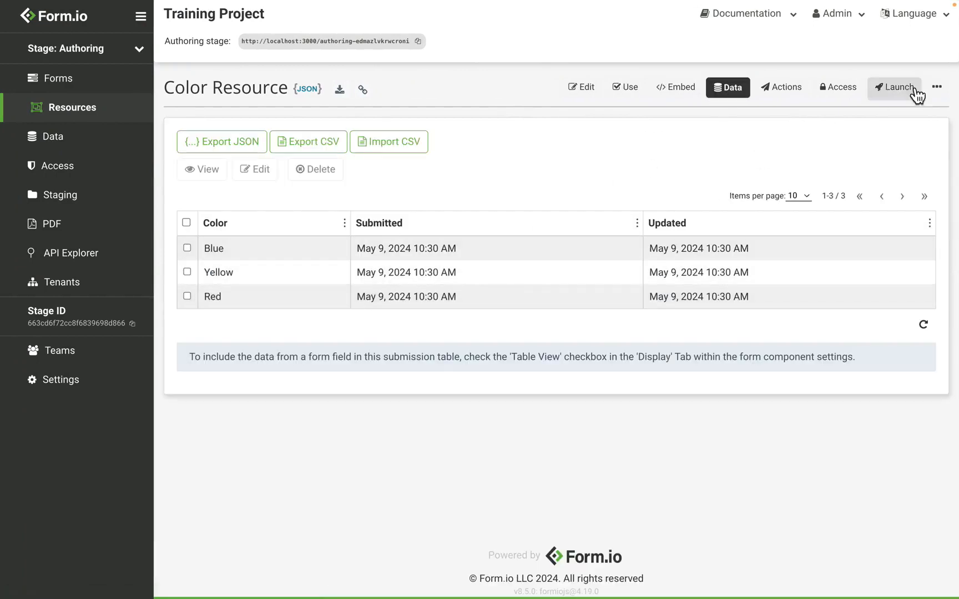
left_click(937, 92)
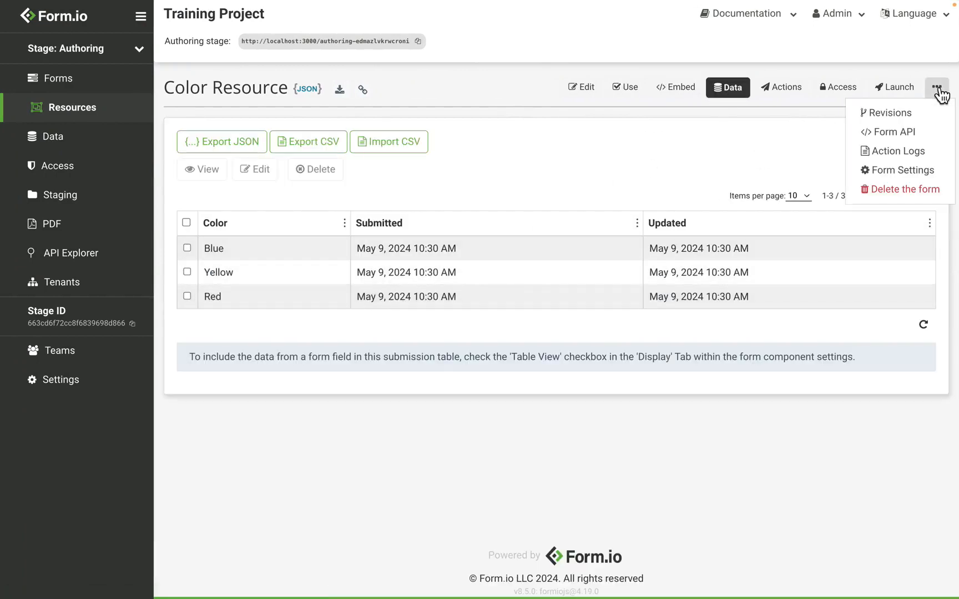
left_click(933, 140)
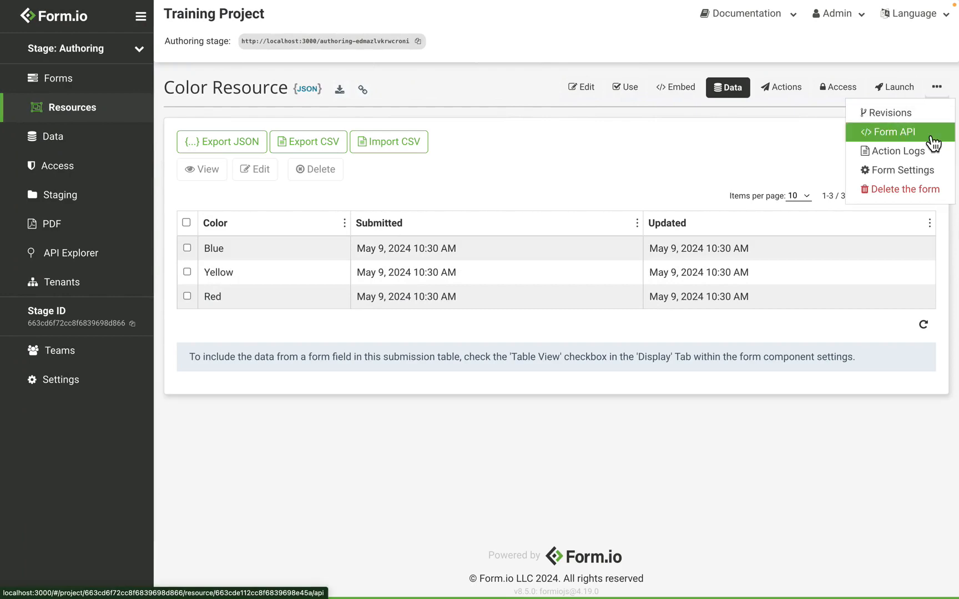
left_click_drag(431, 389, 264, 381)
key("ctrl+c")
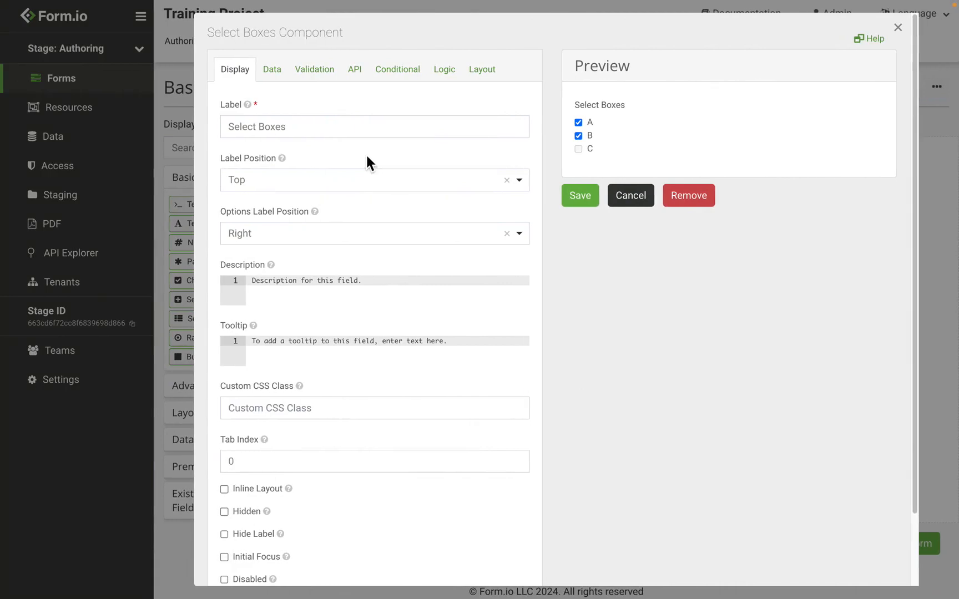
Load options from that URL with Item Template item.data.color, testing Red and Blue.
left_click(259, 69)
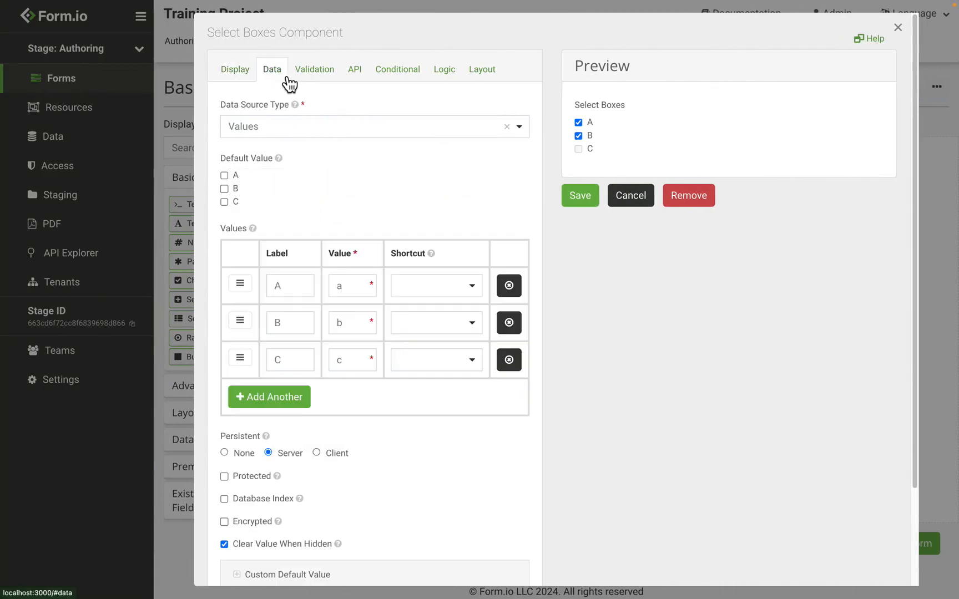
left_click(282, 133)
left_click(281, 200)
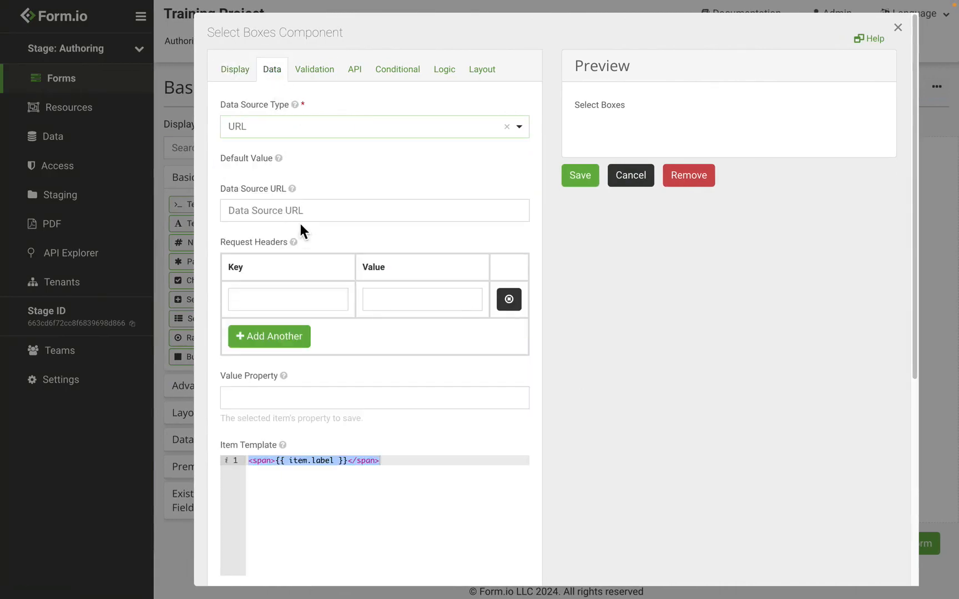
left_click(314, 207)
key("ctrl+v")
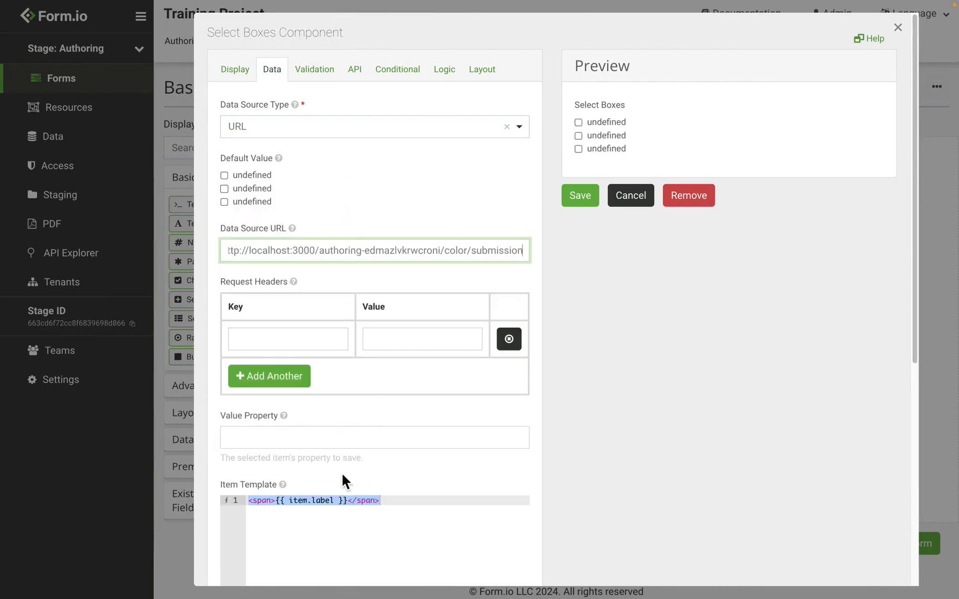
double_click(323, 500)
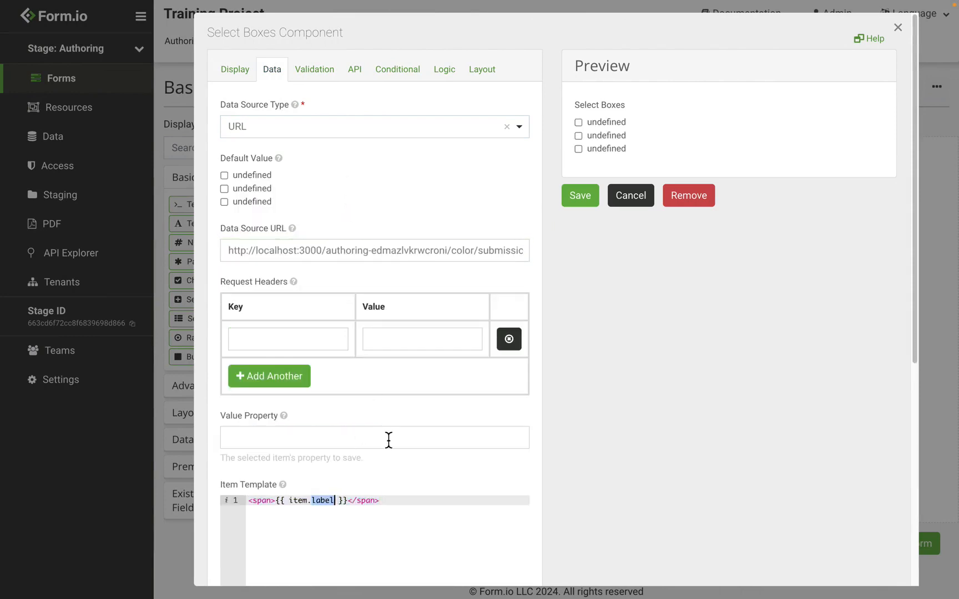
type("data.color")
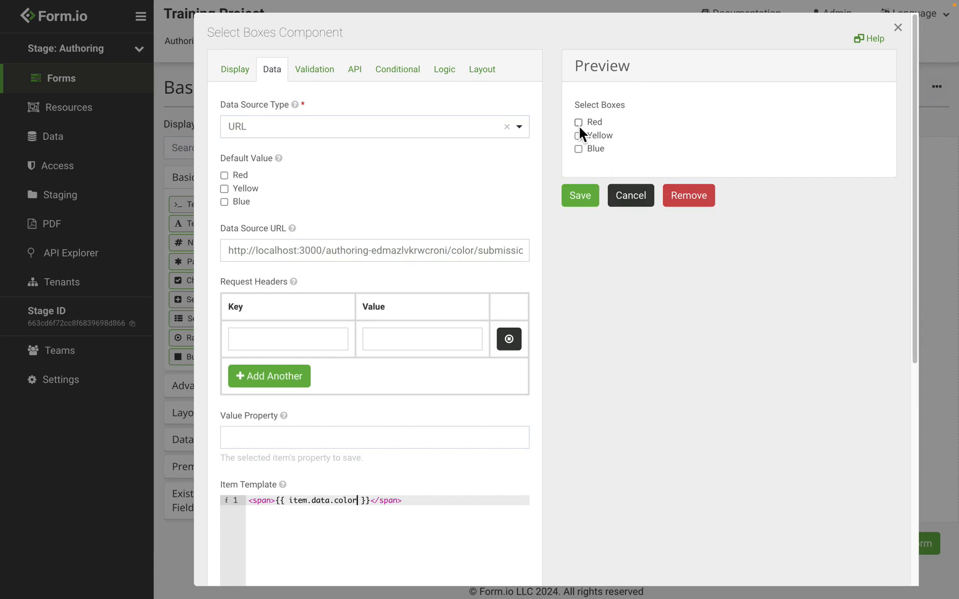
left_click(579, 125)
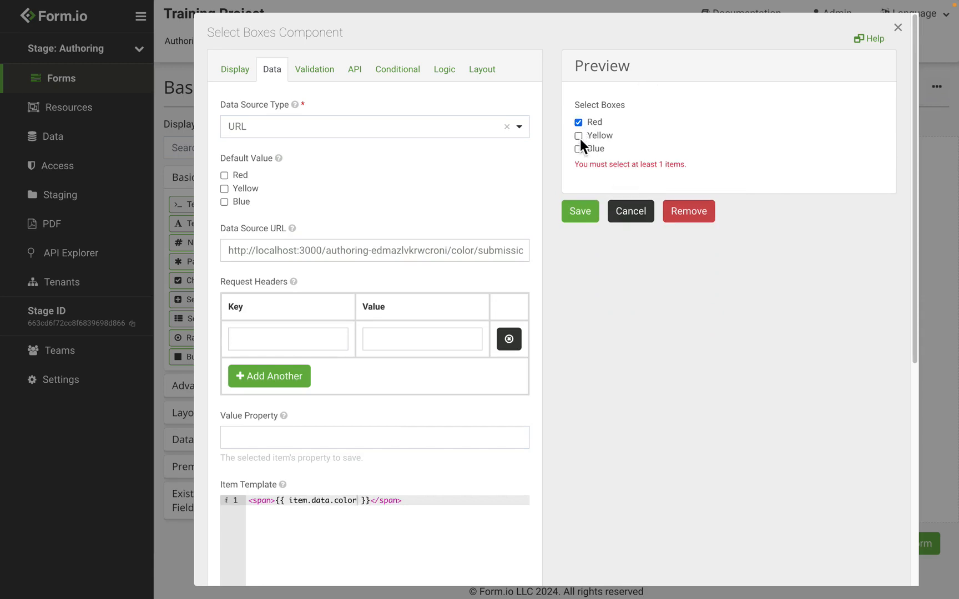
left_click(580, 150)
left_click(580, 149)
Save the previous field and the form, then add a Select component.
left_click(632, 213)
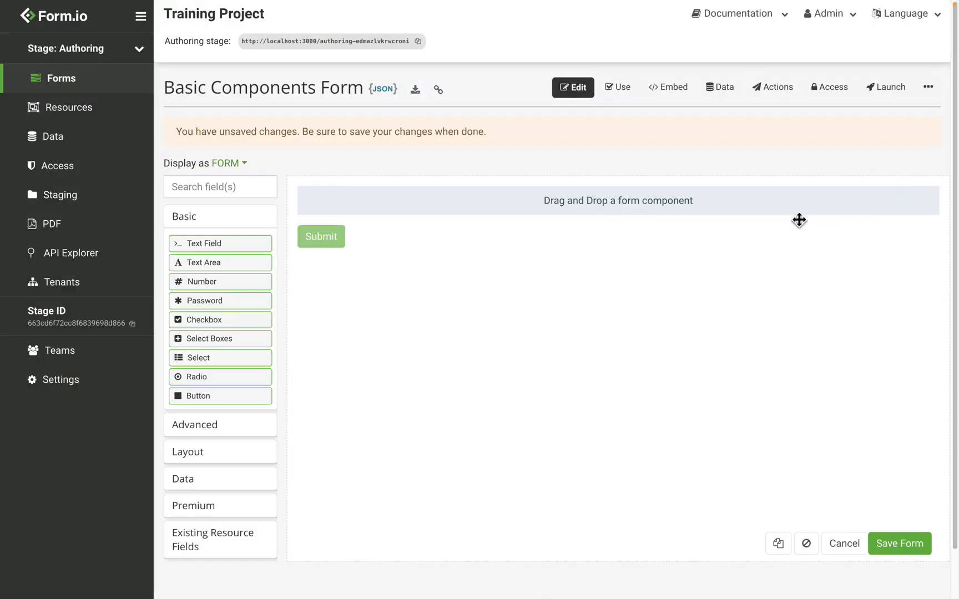
left_click(915, 550)
left_click_drag(221, 319, 434, 160)
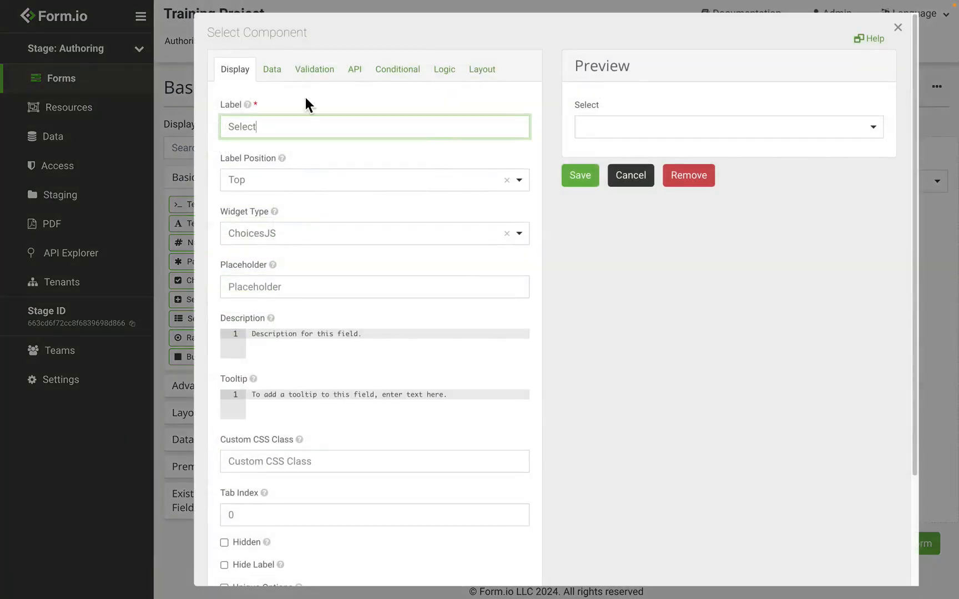
Give the Select fixed options a, b and c and check them in the preview.
left_click(282, 73)
left_click(285, 288)
type("a")
left_click(293, 333)
left_click(285, 330)
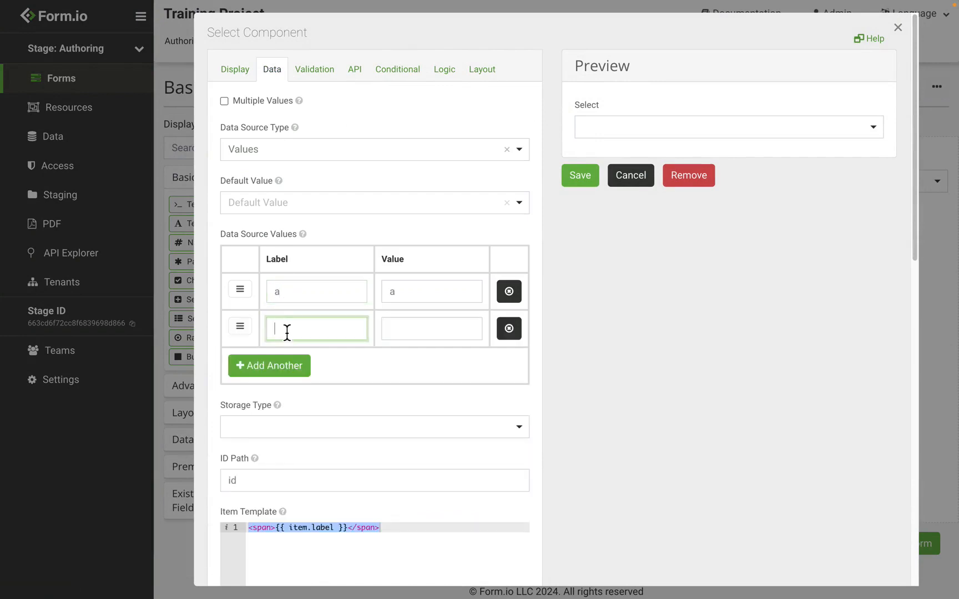
type("b")
left_click(301, 367)
left_click(308, 373)
type("c")
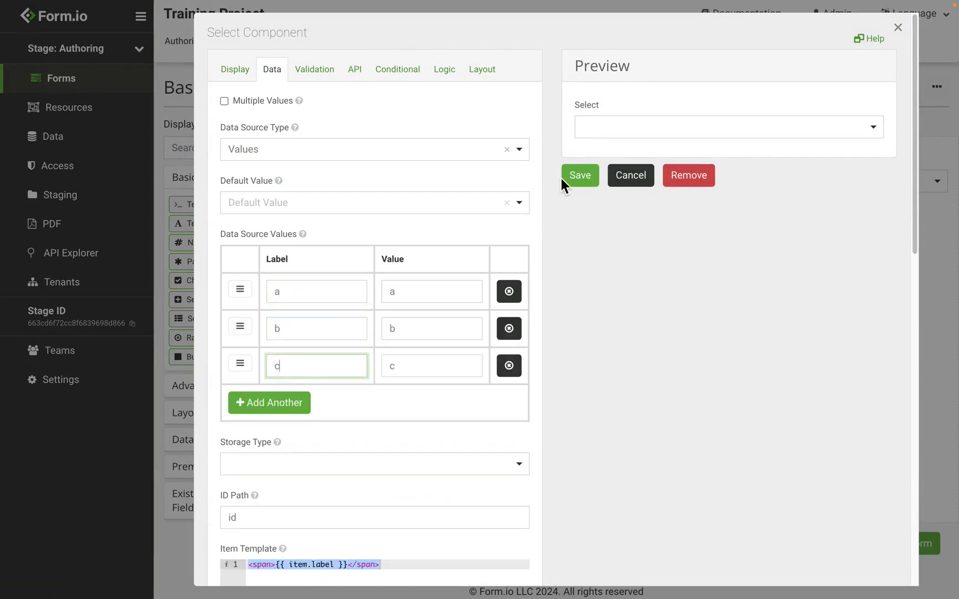
left_click(618, 132)
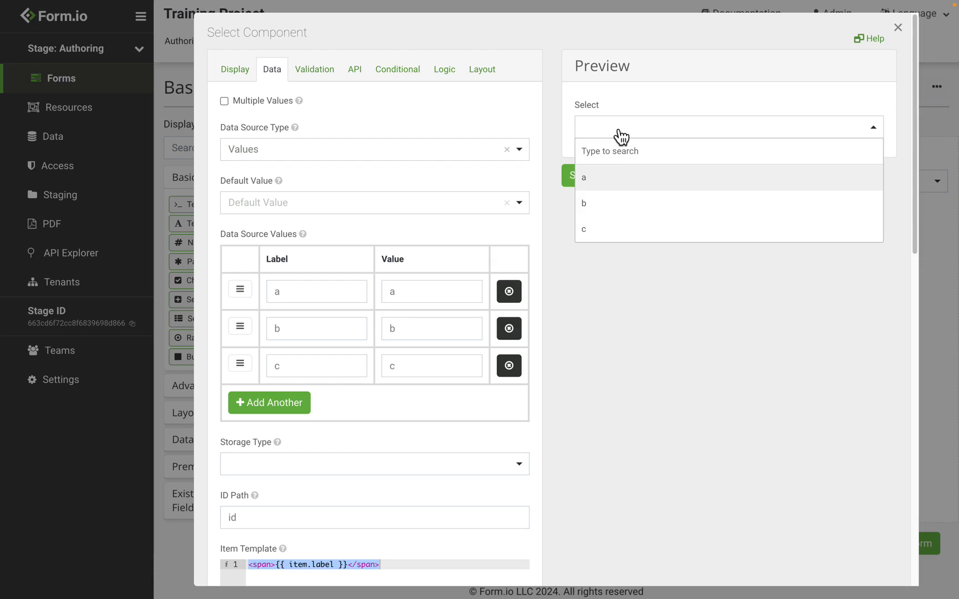
left_click(360, 96)
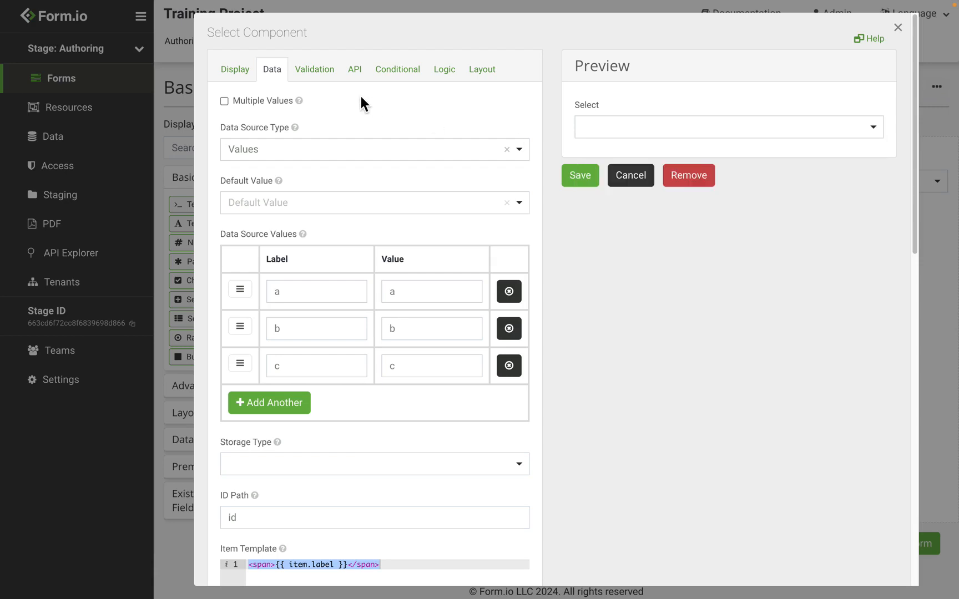
Change the Select's Data Source Type from Values to URL.
left_click(301, 158)
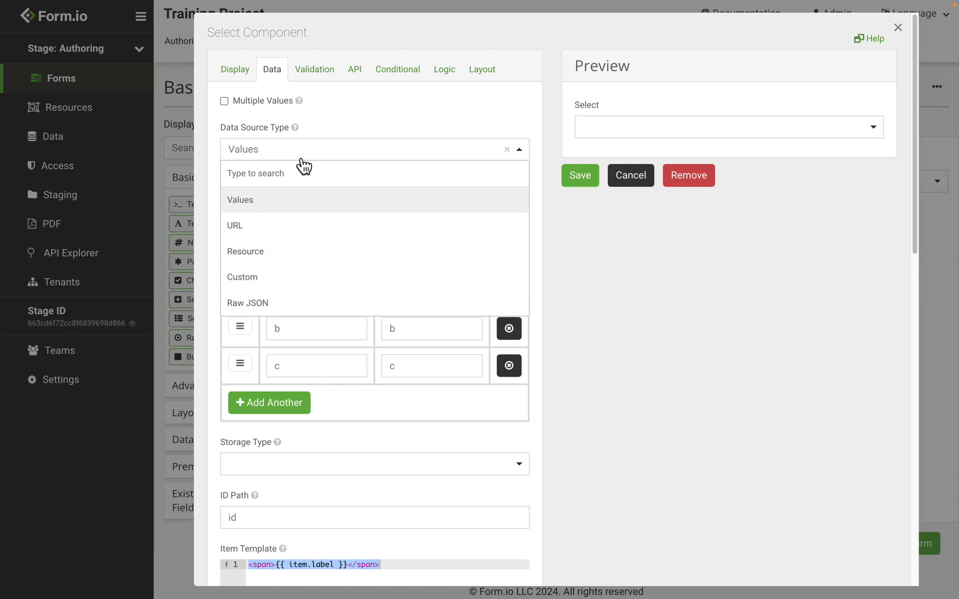
left_click(342, 115)
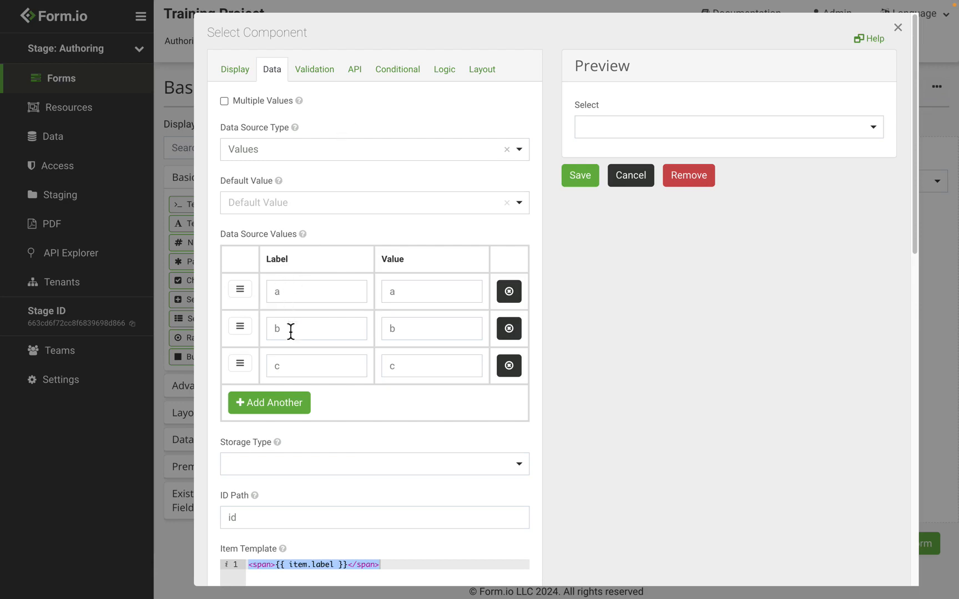
left_click(293, 161)
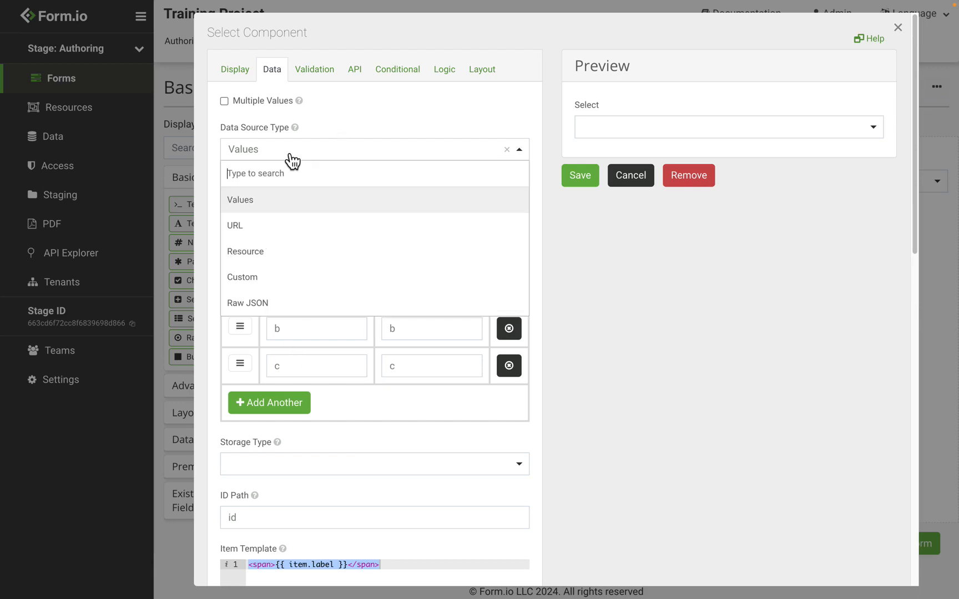
left_click(281, 225)
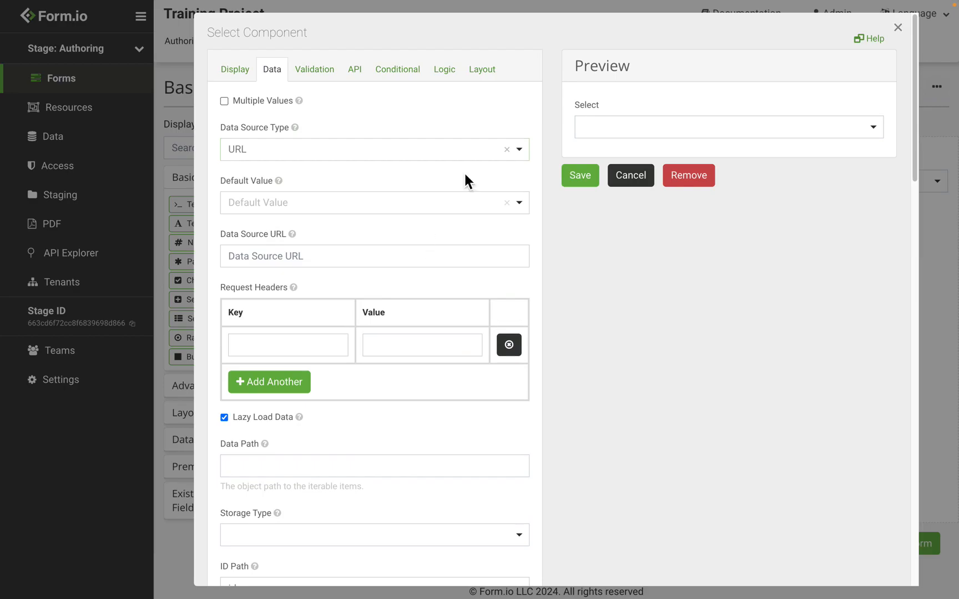
Paste the states_titlecase.json address into the Select's Data Source URL.
key("ctrl+Right")
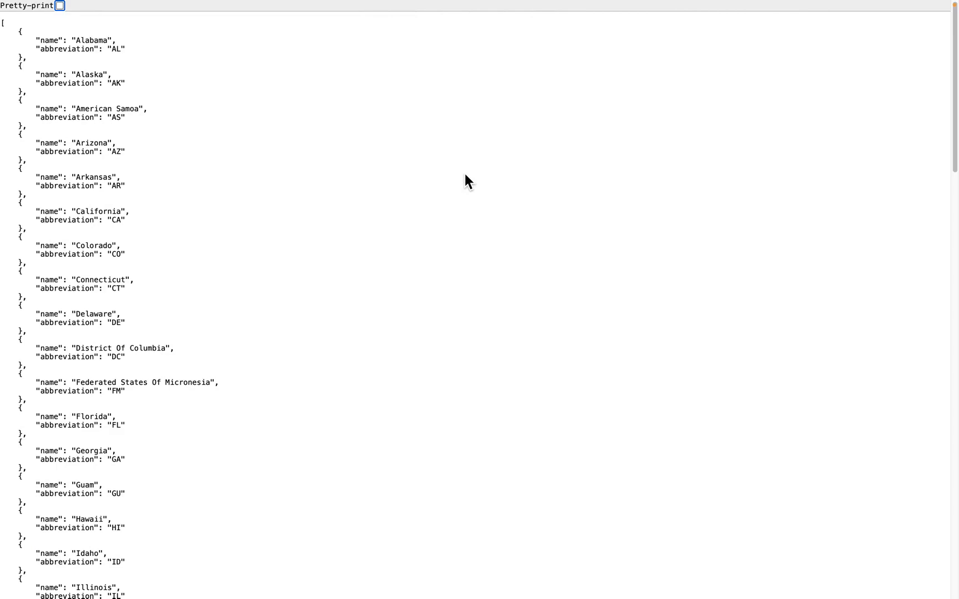
key("ctrl+Left")
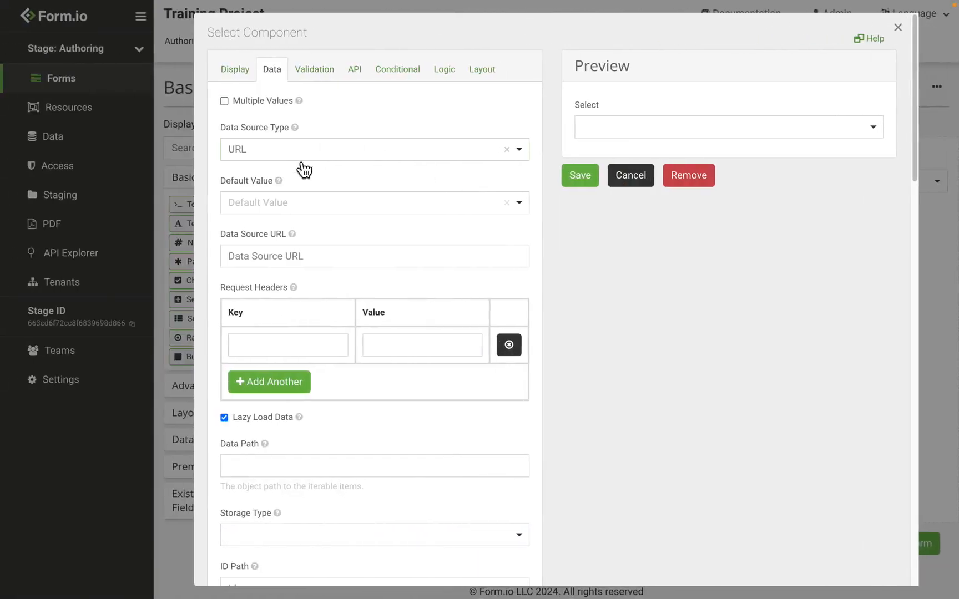
left_click(274, 256)
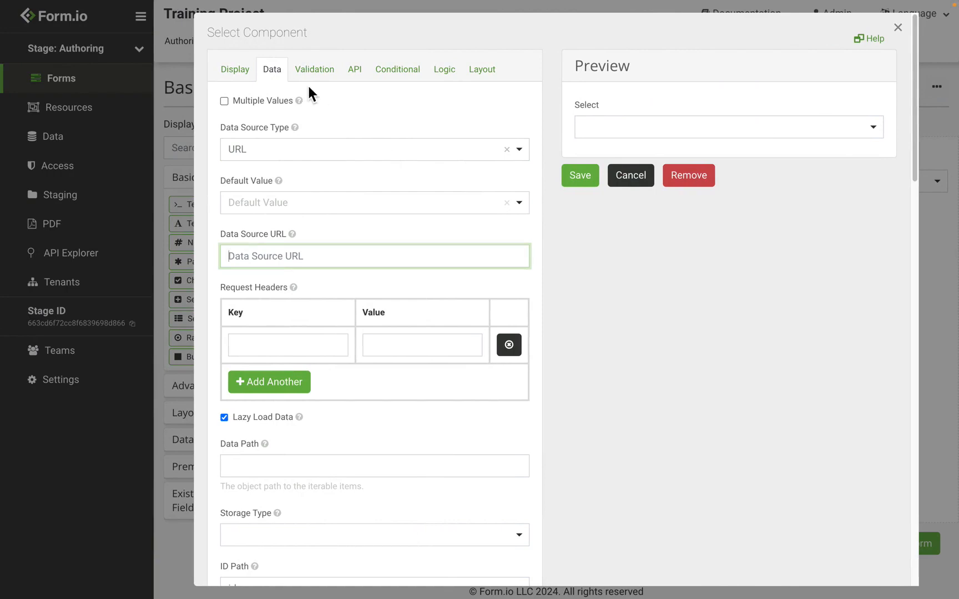
key("ctrl+v")
Change the Item Template to item.name and confirm the preview lists US states.
scroll(332, 220, "down", 4)
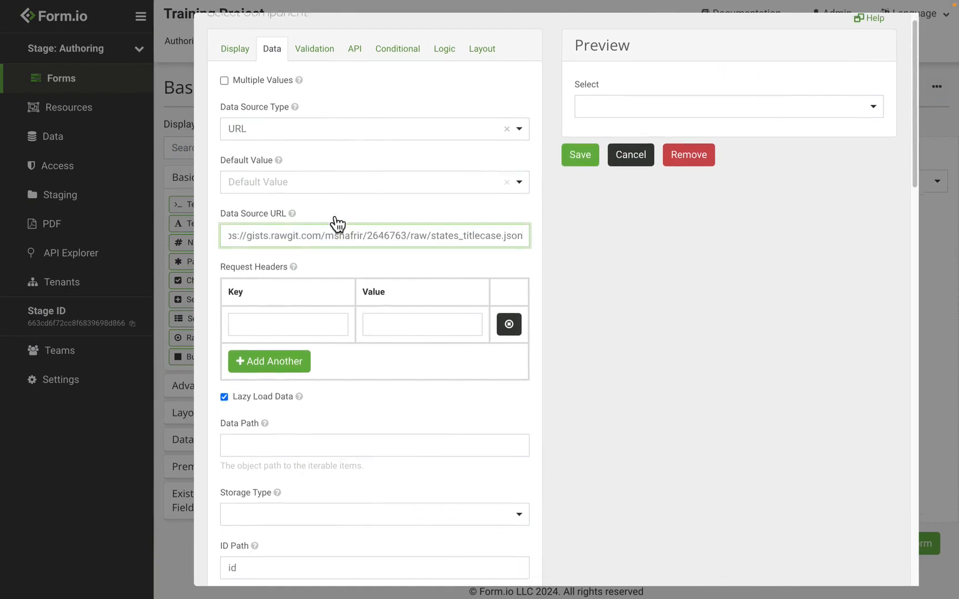
scroll(332, 216, "down", 5)
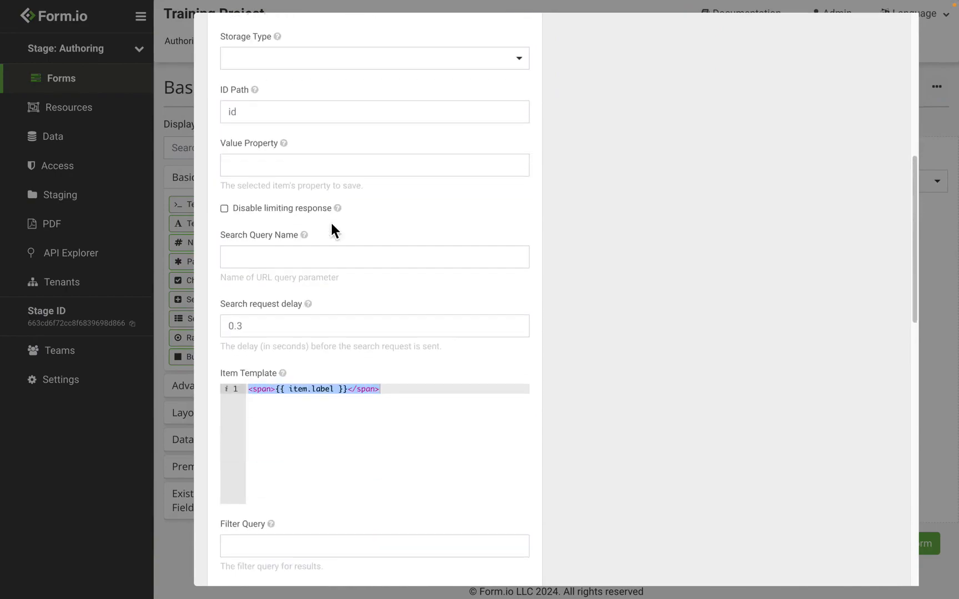
double_click(326, 392)
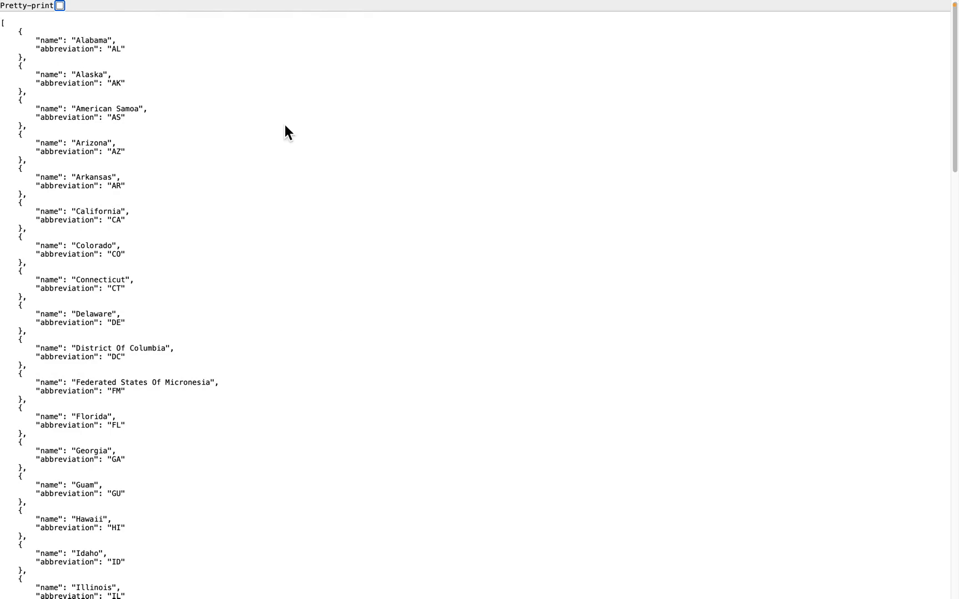
key("ctrl+Left")
type("n")
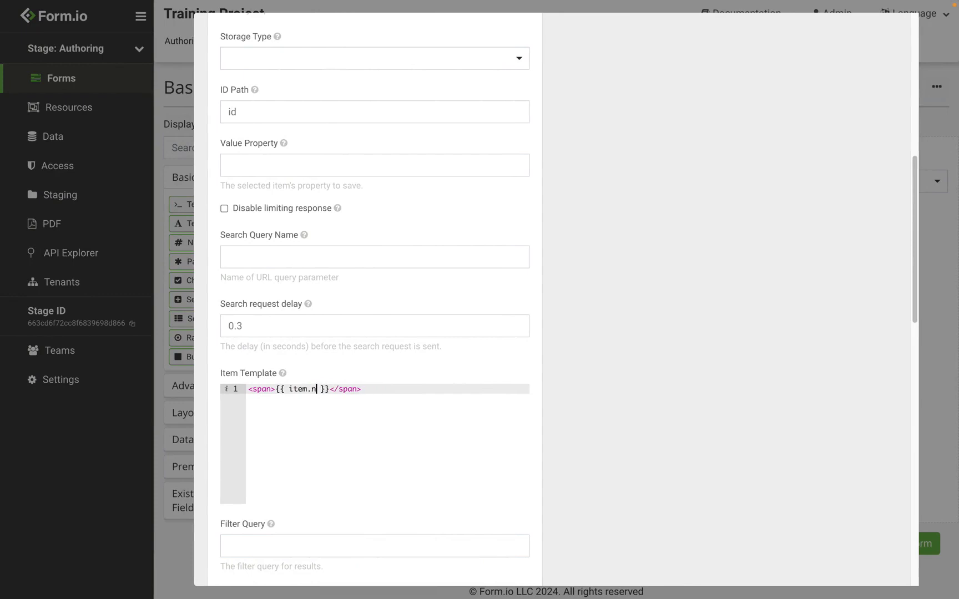
type("ame")
scroll(543, 317, "up", 10)
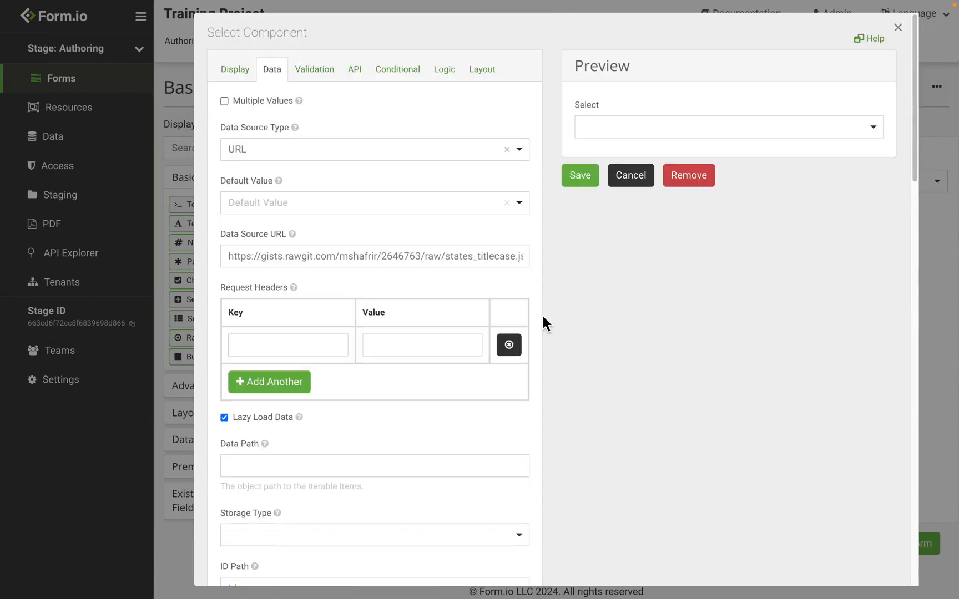
left_click(635, 139)
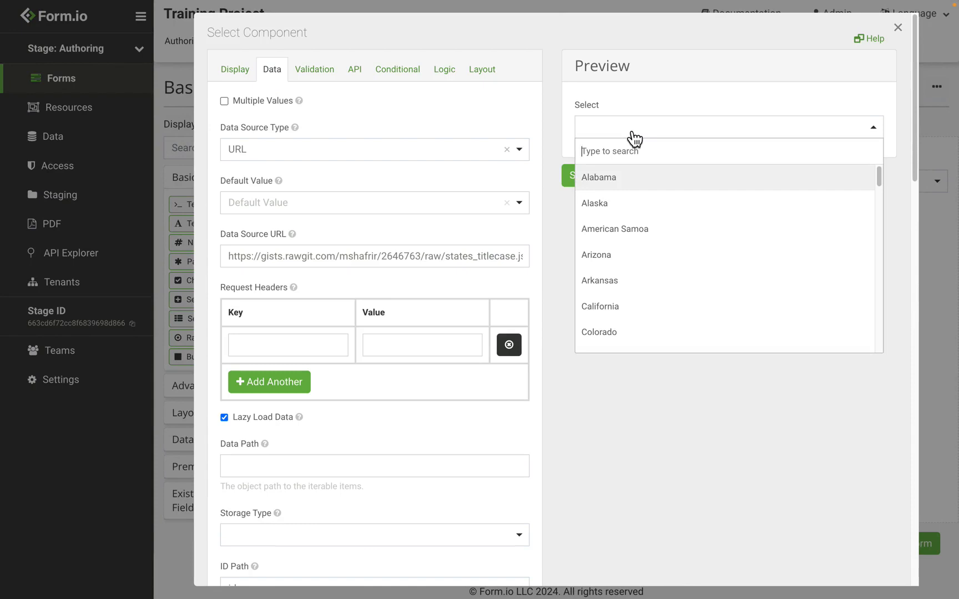
scroll(670, 278, "down", 7)
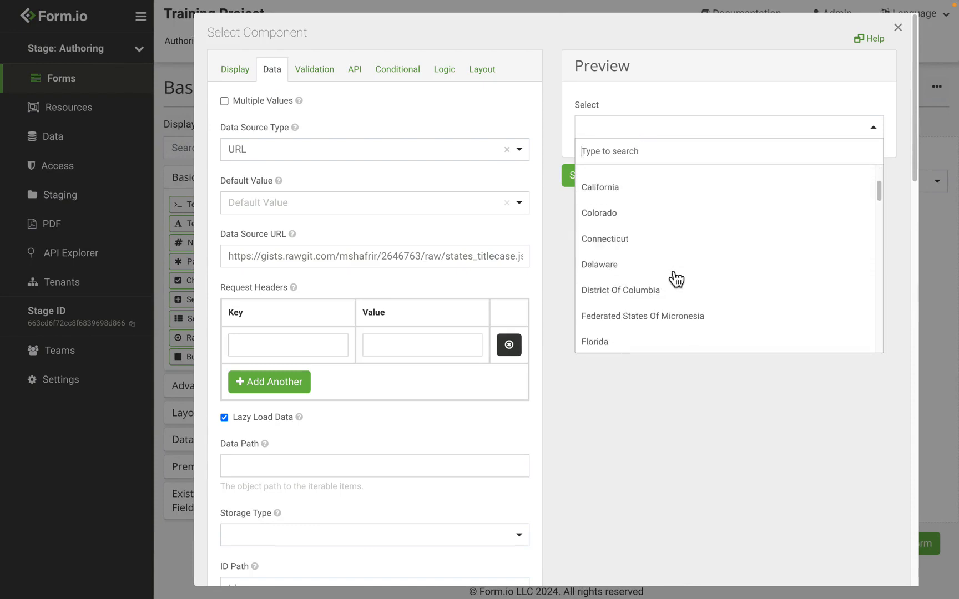
scroll(676, 280, "up", 7)
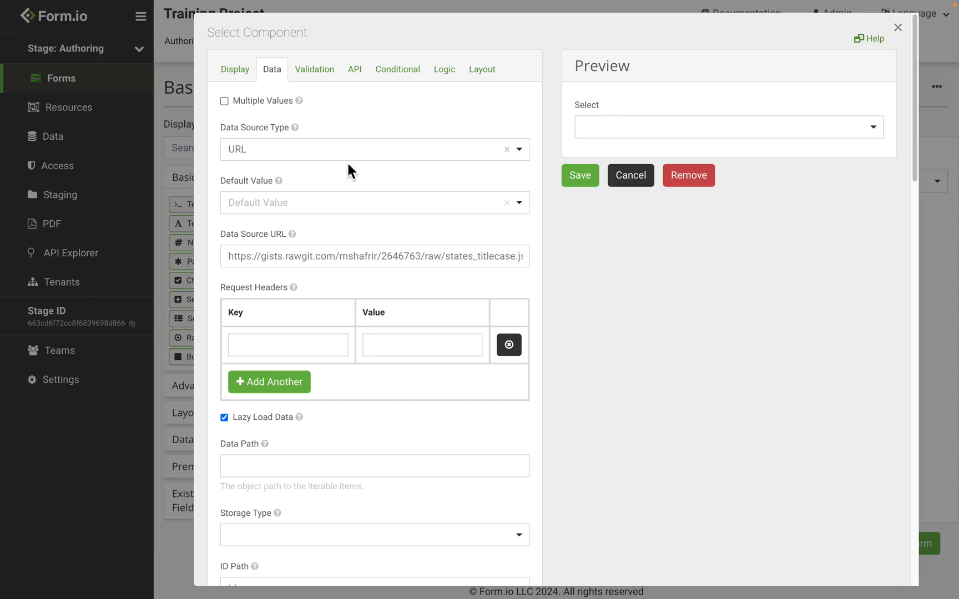
Source the Select from the Color resource, saving the Color property, and preview Red, Yellow, Blue.
left_click(347, 164)
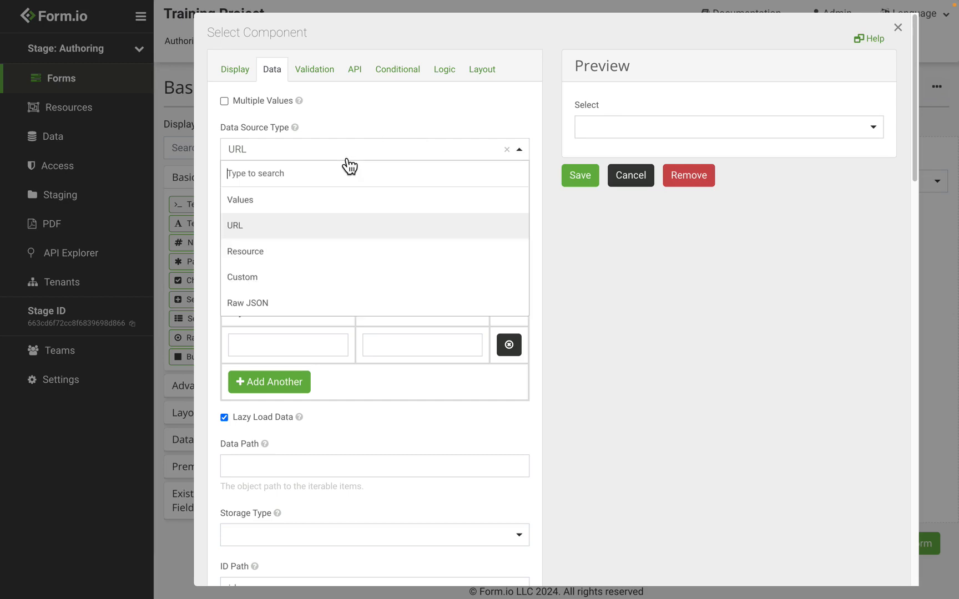
left_click(300, 255)
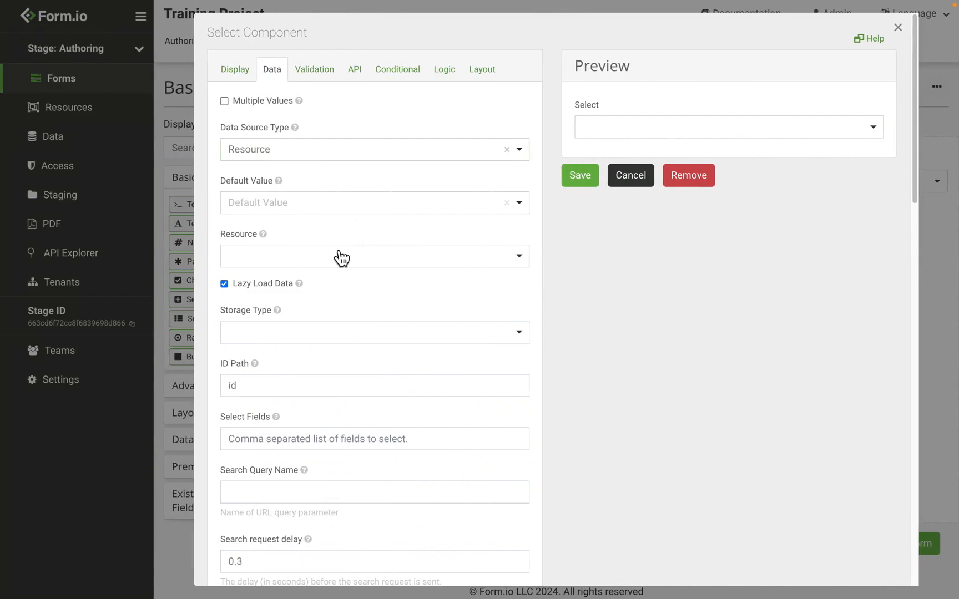
left_click(341, 257)
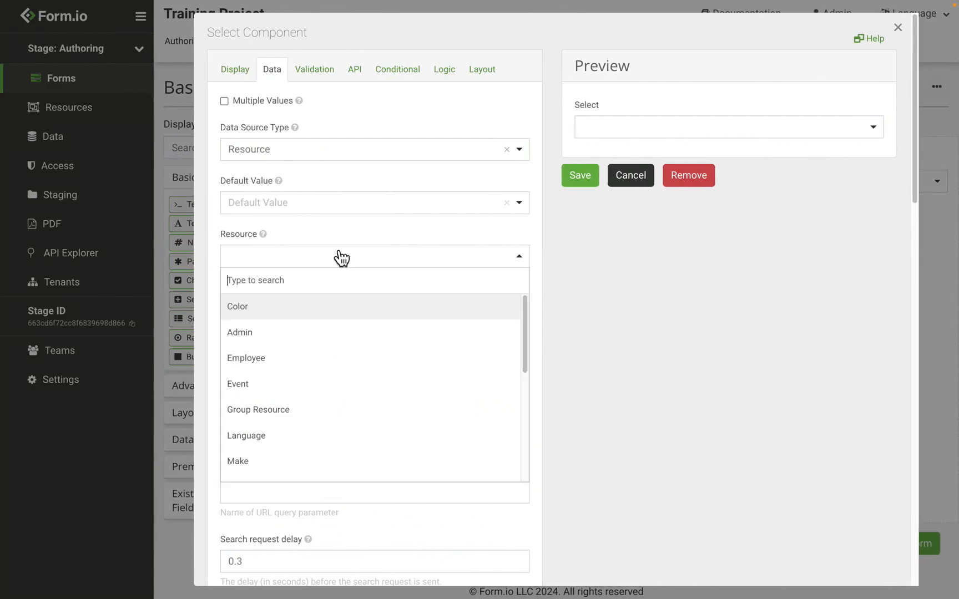
left_click(305, 316)
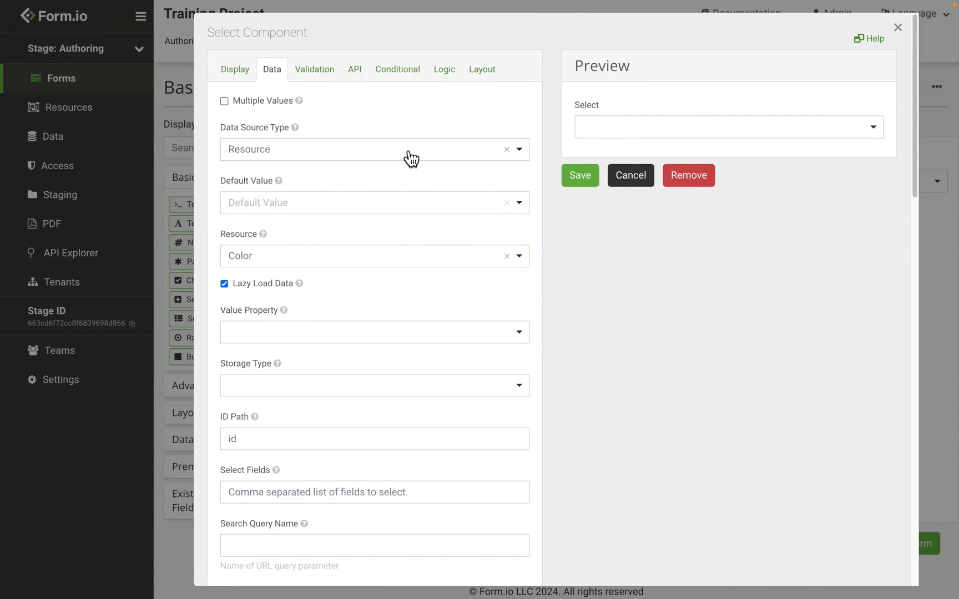
left_click(312, 335)
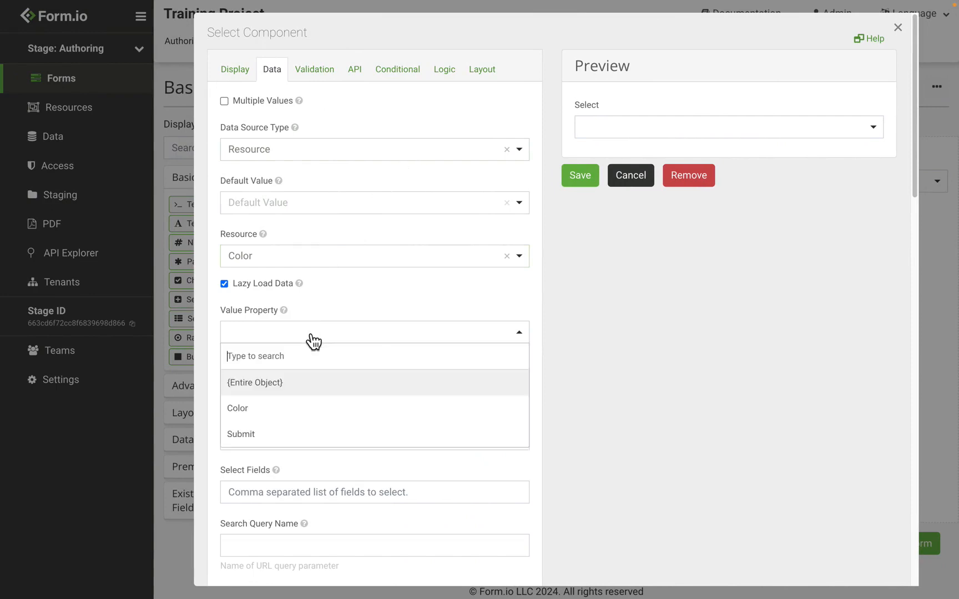
left_click(289, 414)
left_click(633, 130)
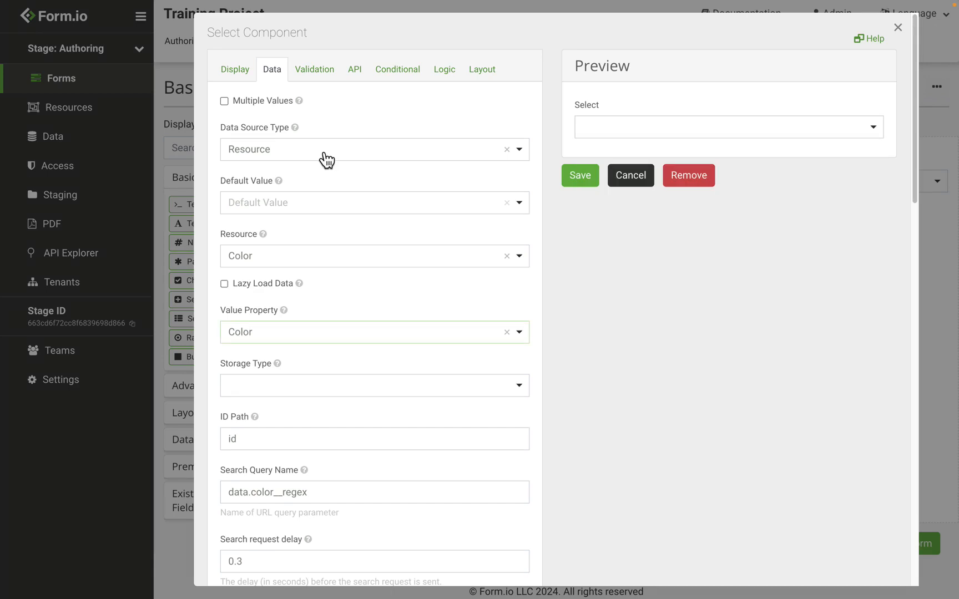
left_click(327, 158)
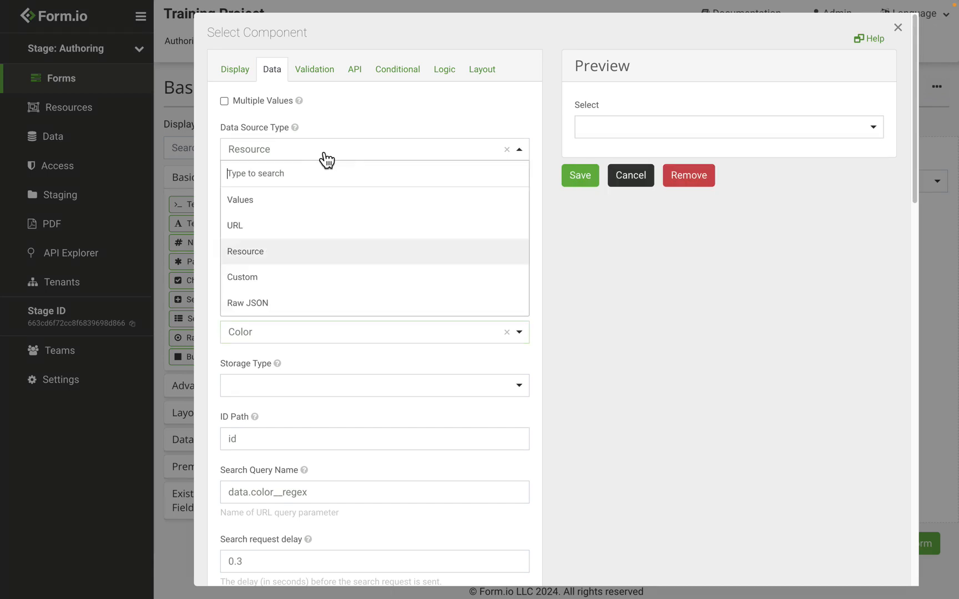
Switch the Select to Raw JSON and paste the example array as its data.
left_click(286, 309)
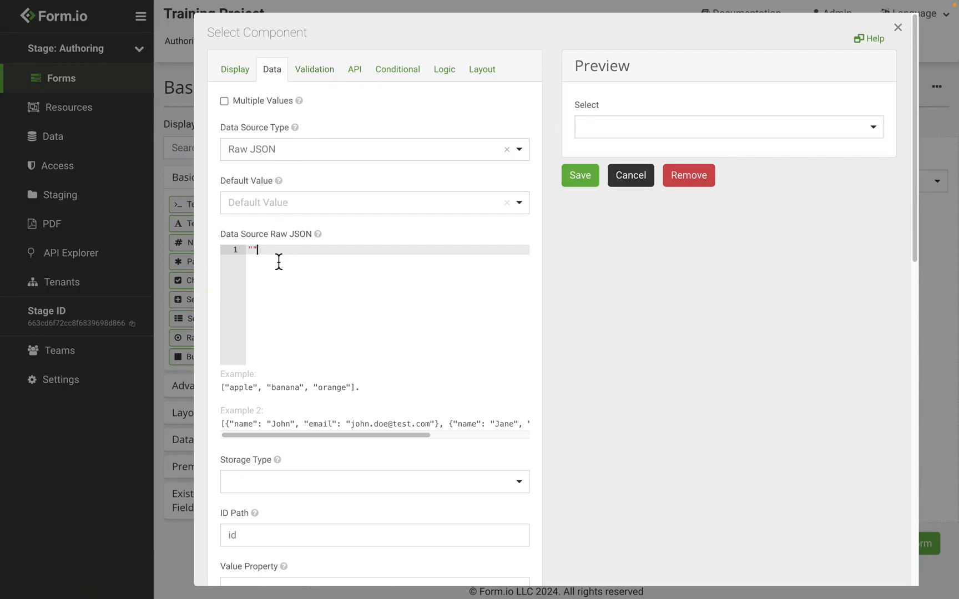
key("ctrl+v")
scroll(297, 299, "down", 5)
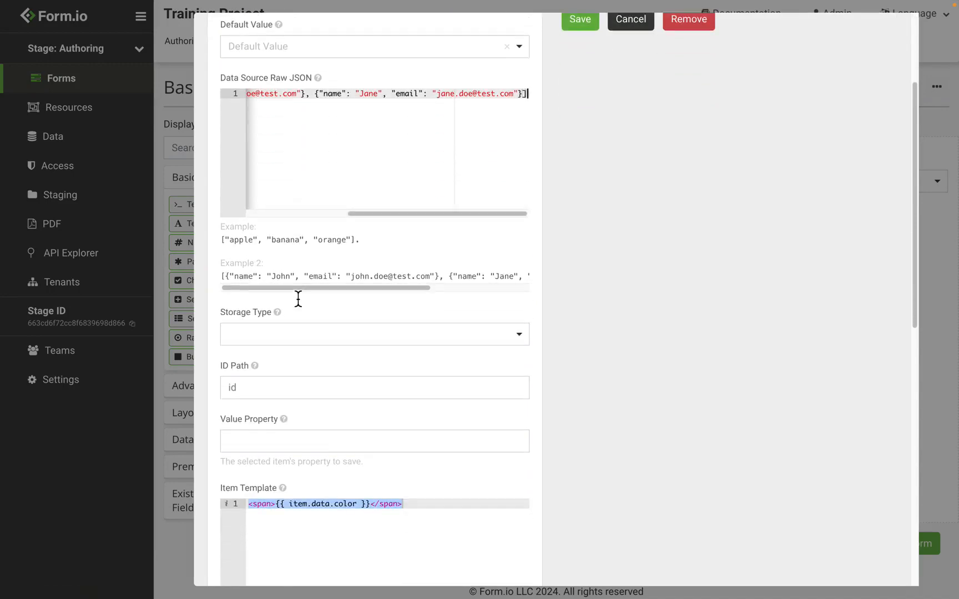
Set the Item Template to item.name, preview the two names, then switch the source to Custom.
double_click(329, 408)
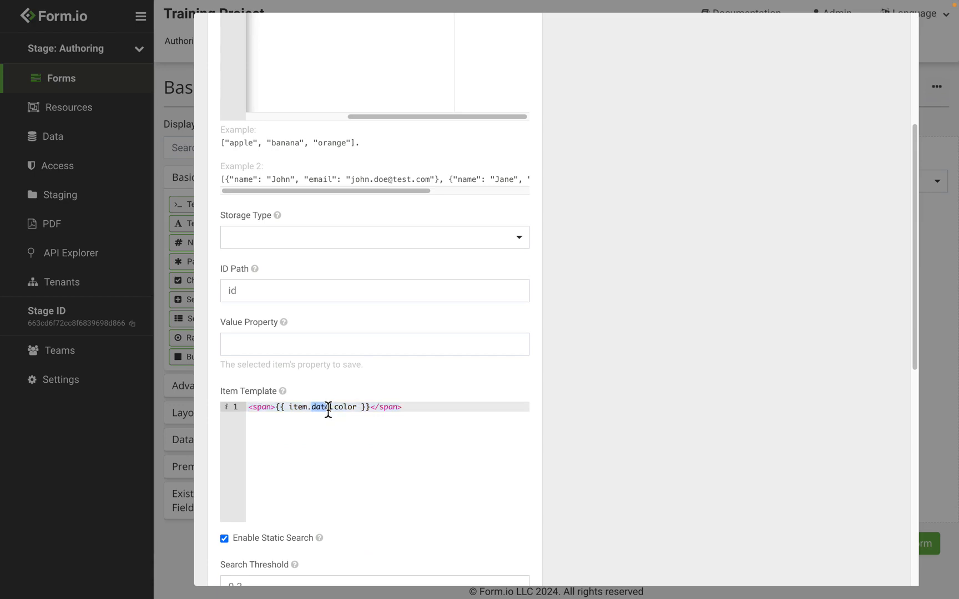
key("BackSpace")
key("Right")
key("Right")
key("Right")
key("Right")
key("Right")
key("Right")
key("BackSpace")
key("BackSpace")
key("BackSpace")
key("BackSpace")
key("BackSpace")
key("BackSpace")
type("name")
scroll(631, 349, "up", 5)
left_click(664, 128)
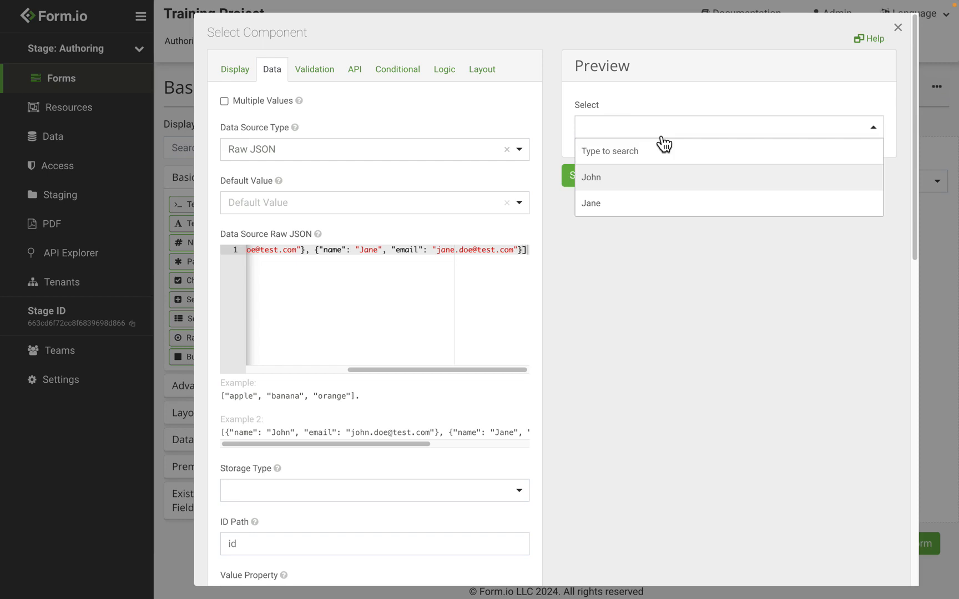
left_click(307, 158)
left_click(267, 285)
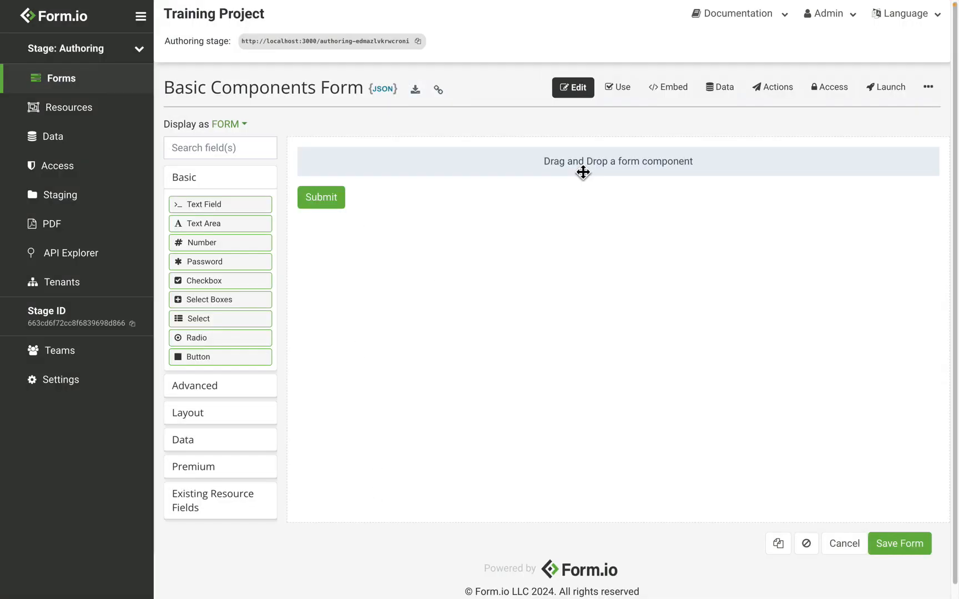
Add a Radio component and enter the fixed option labels a, b and c.
left_click_drag(257, 343, 441, 169)
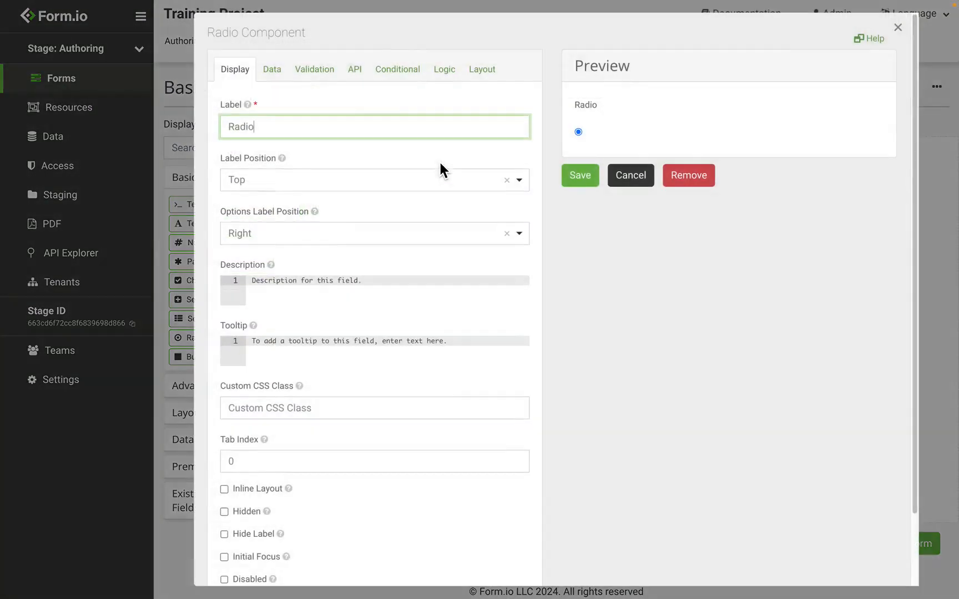
left_click(285, 76)
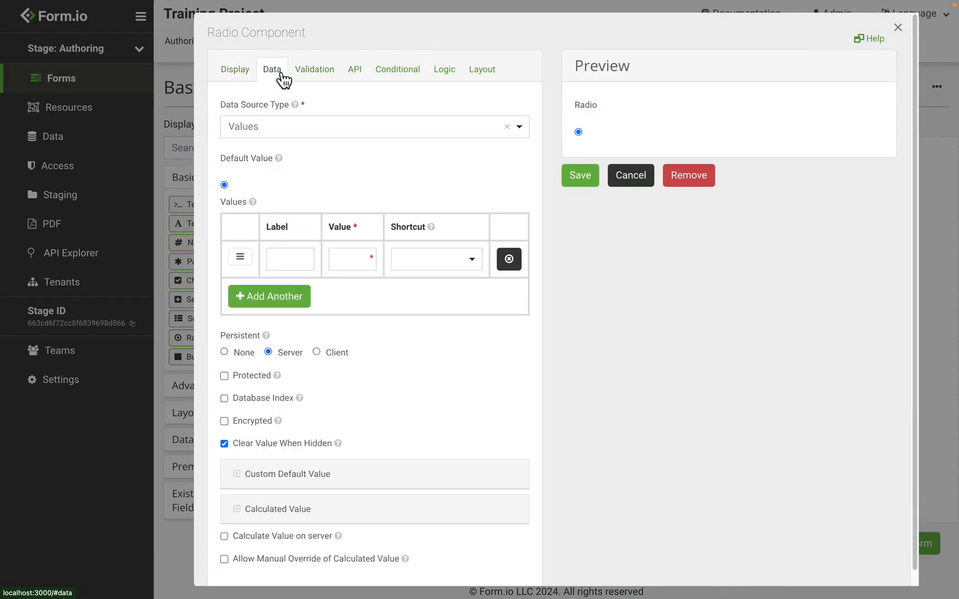
left_click(293, 256)
type("a")
left_click(280, 303)
type("b")
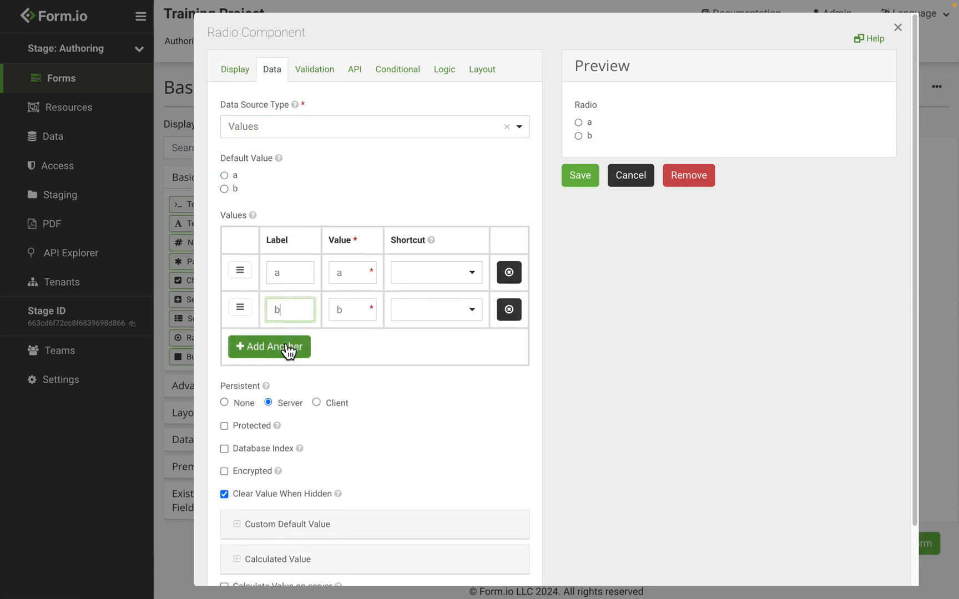
left_click(278, 343)
type("c")
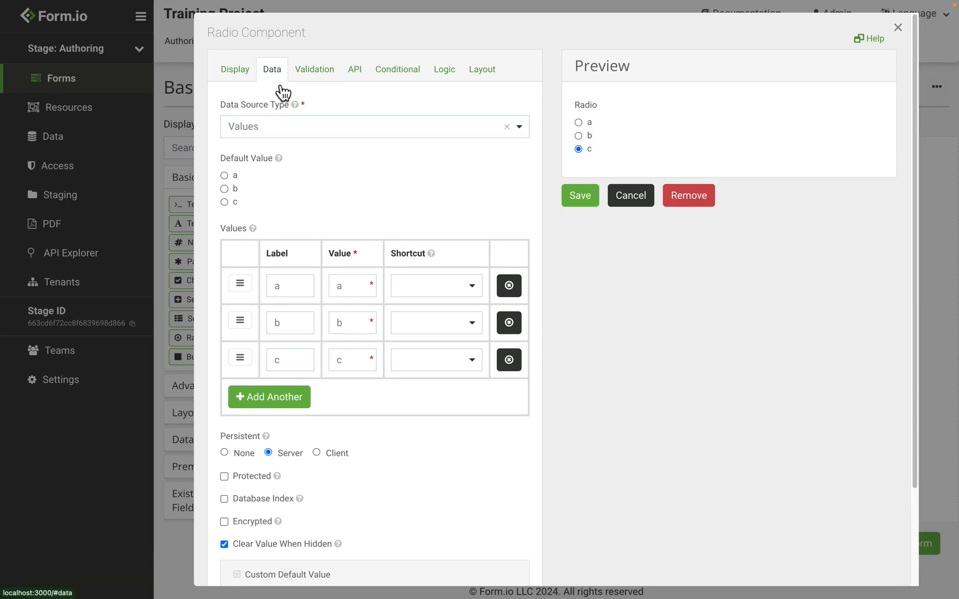
left_click(303, 132)
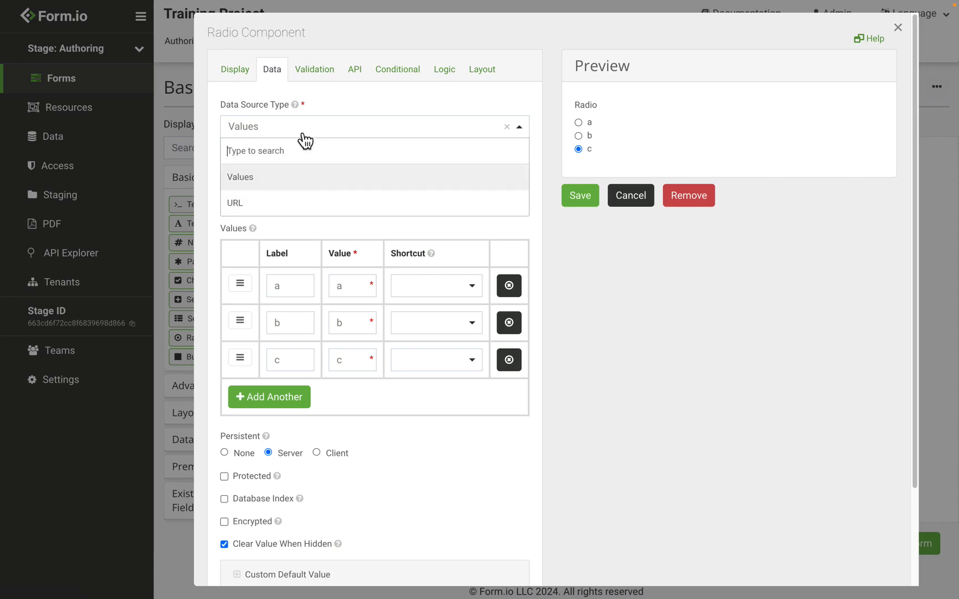
Set the Radio's data source to URL and paste the states JSON address.
left_click(294, 205)
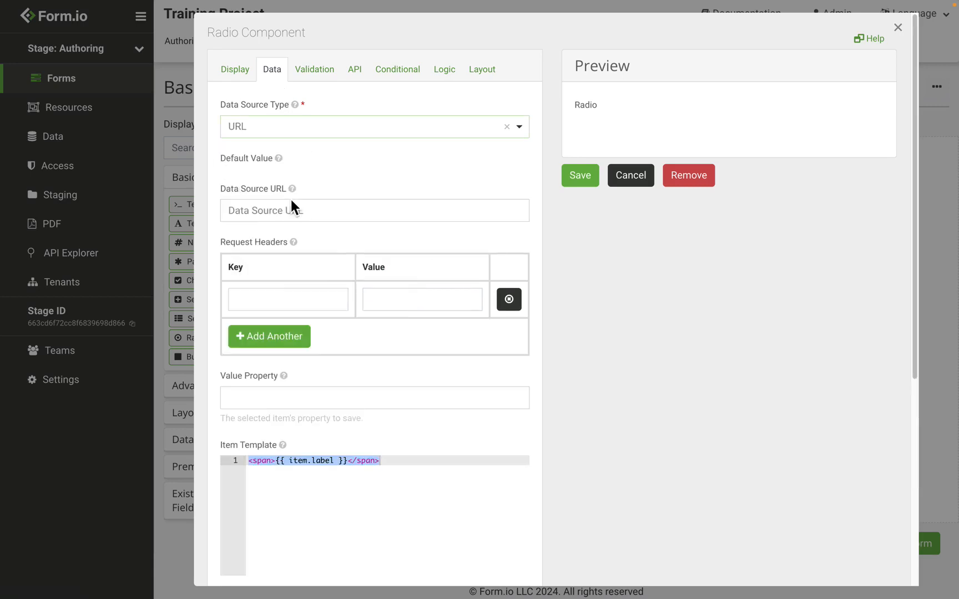
left_click(259, 209)
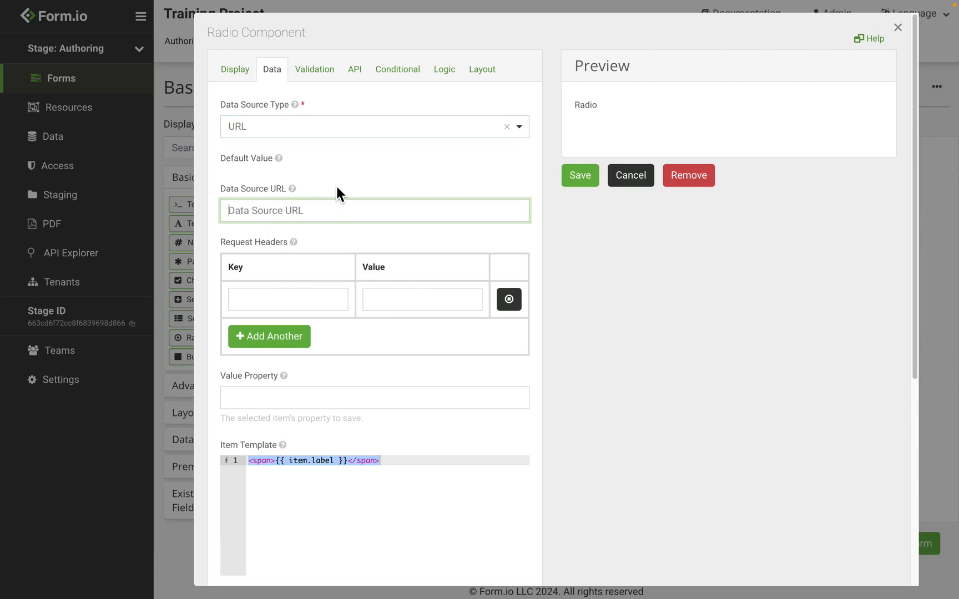
type("https://gists.rawgit.com/mshafrir/2646763/raw/states_titlecase.json")
key("ctrl+Right")
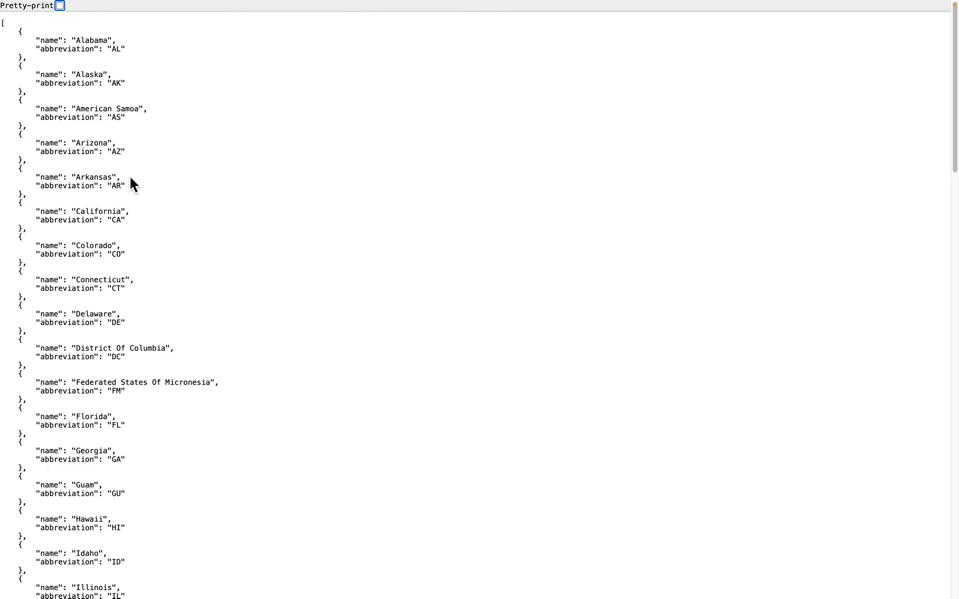
key("ctrl+Left")
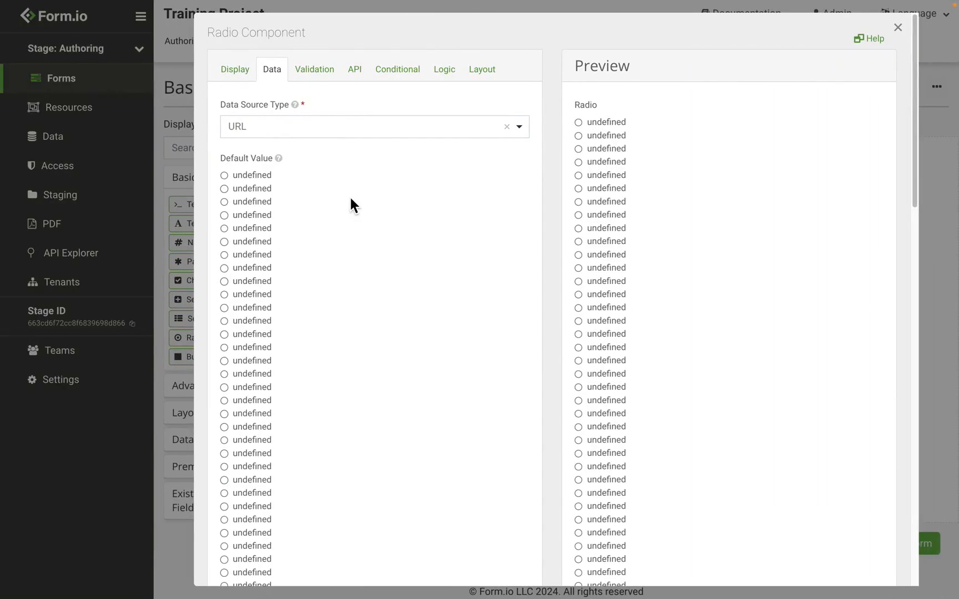
Change the Radio's Item Template from item.label to item.name.
scroll(348, 210, "down", 20)
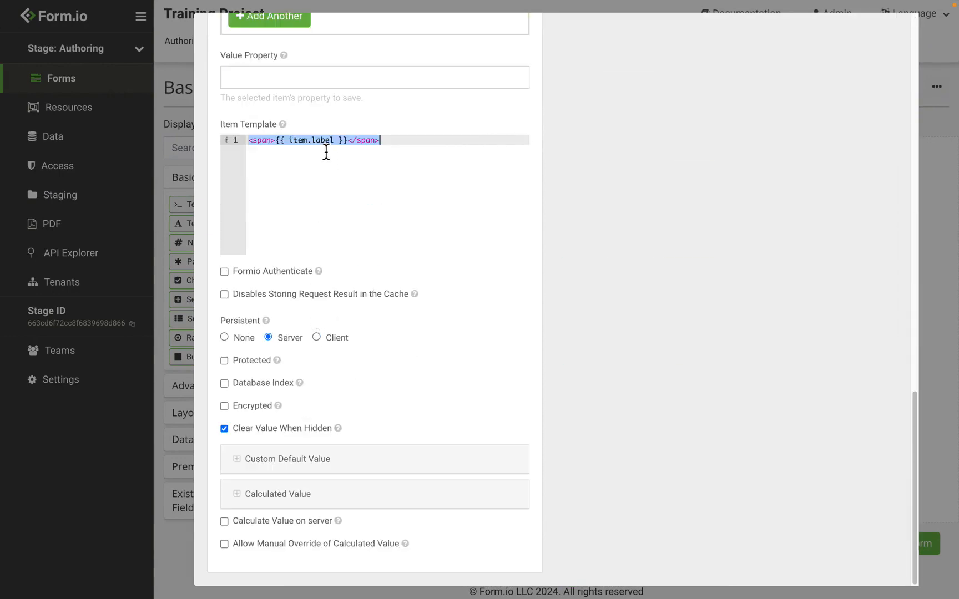
left_click(326, 142)
double_click(325, 142)
type("b")
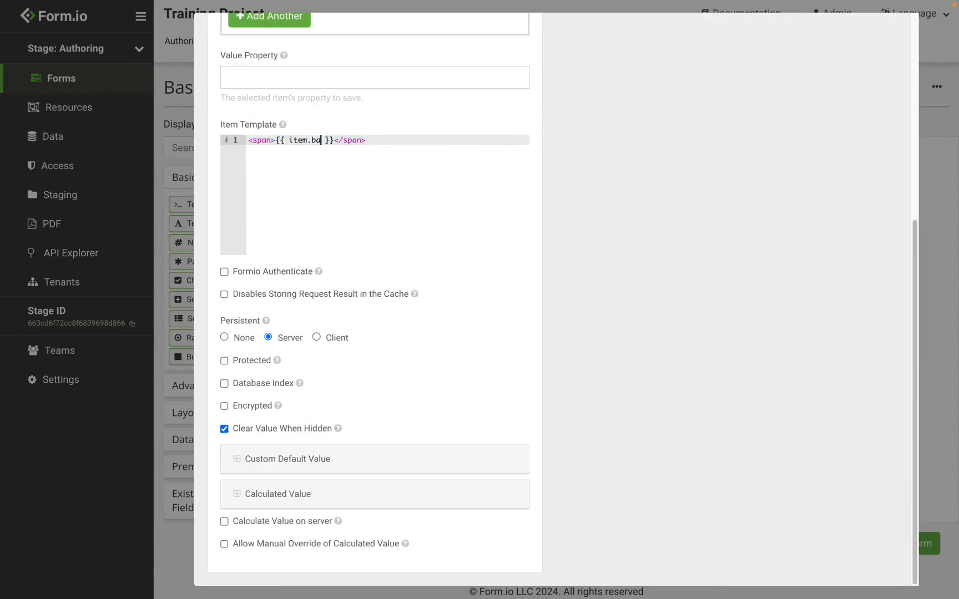
key("BackSpace")
type("name")
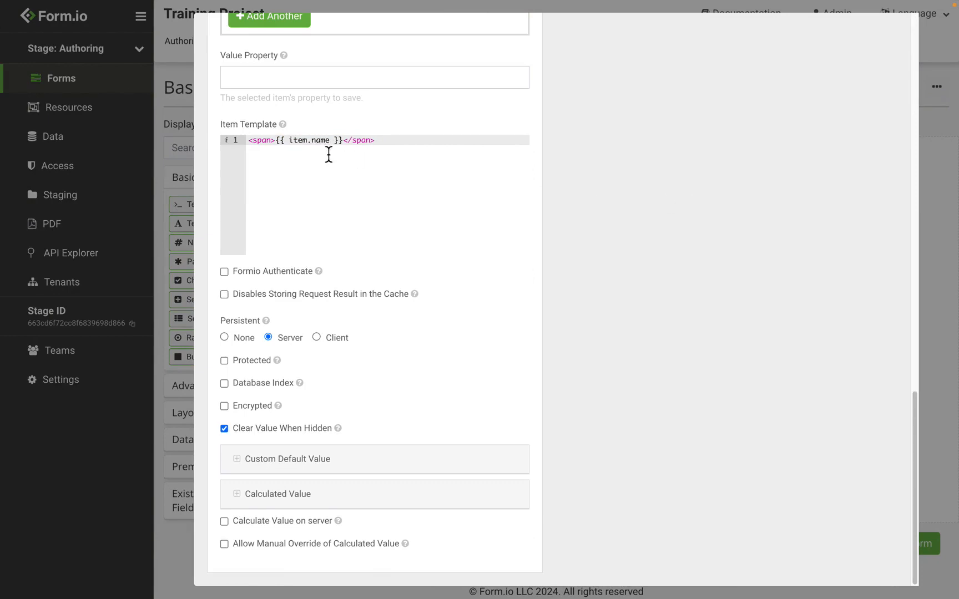
scroll(582, 183, "up", 20)
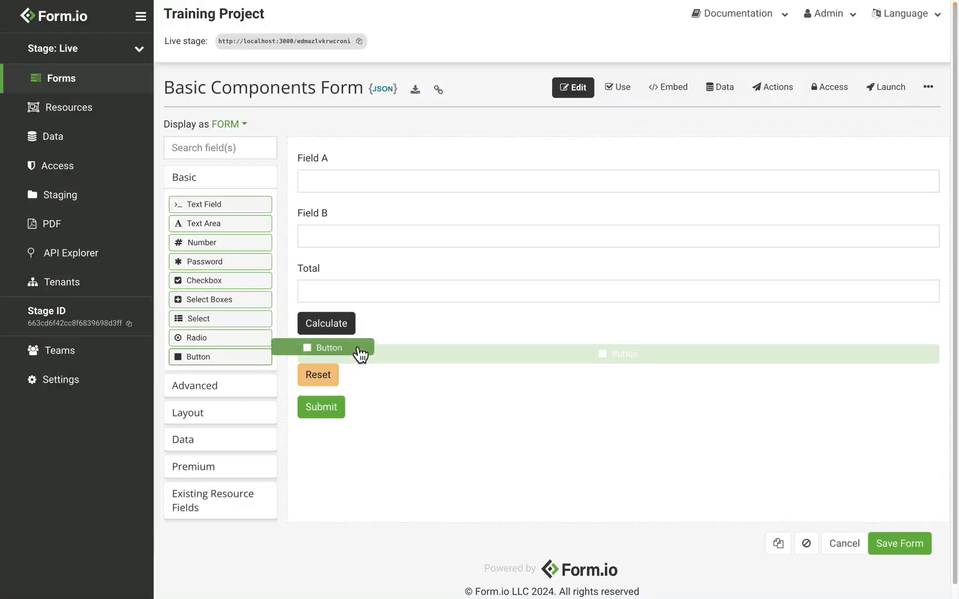
left_click_drag(360, 355, 379, 320)
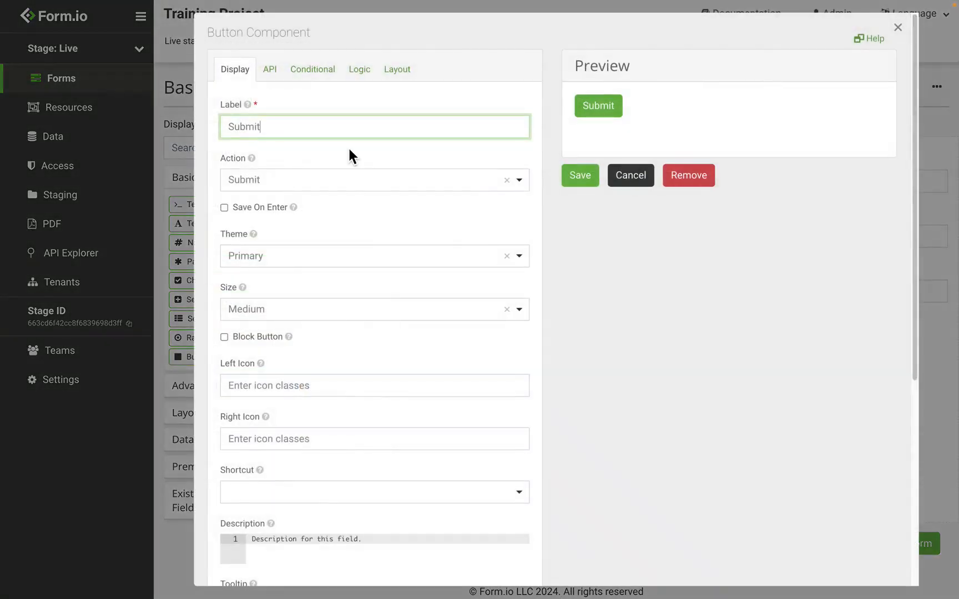
Discard the new button and confirm Calculate's action is Event with button event 'test'.
left_click(319, 185)
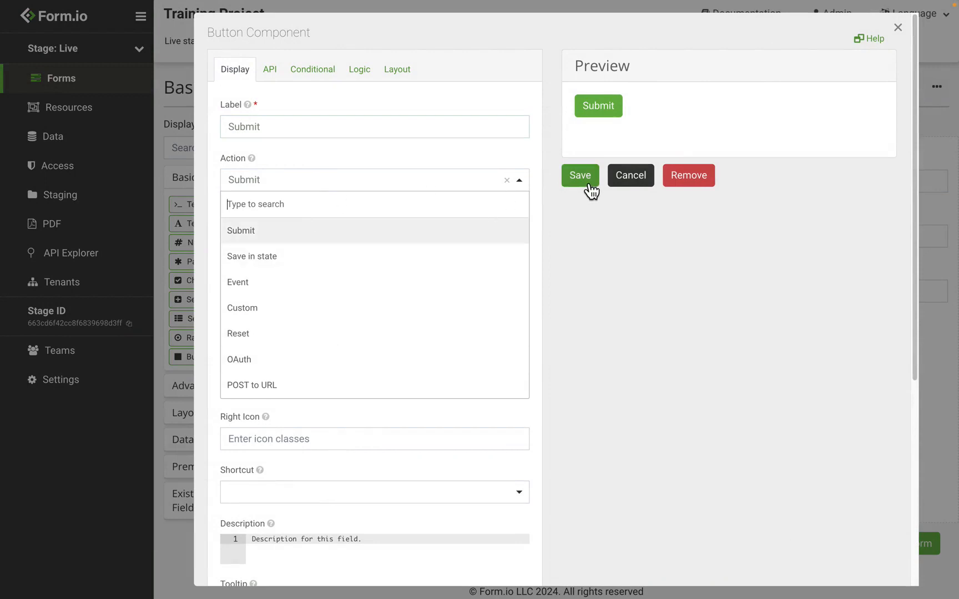
left_click(625, 187)
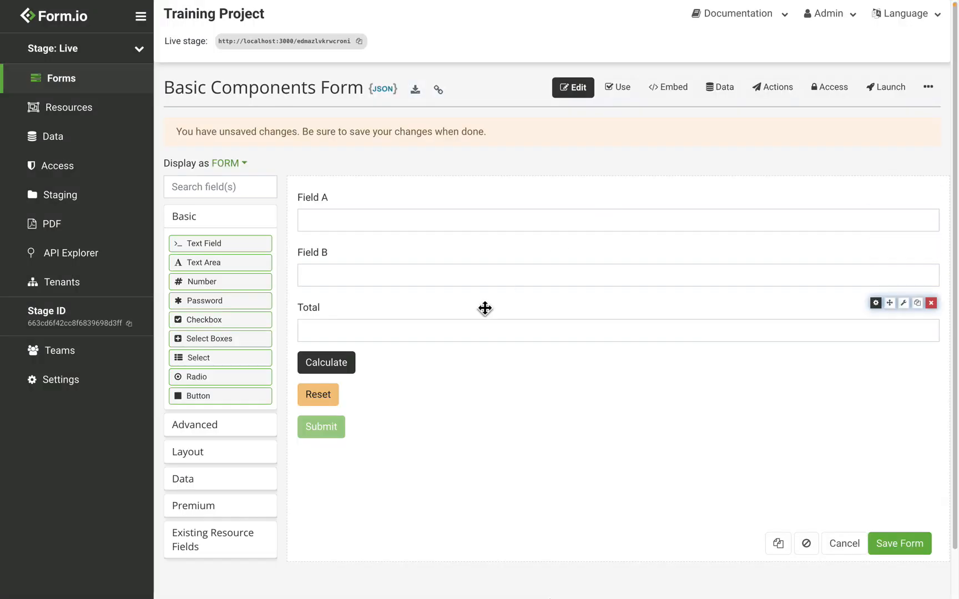
mouse_move(504, 364)
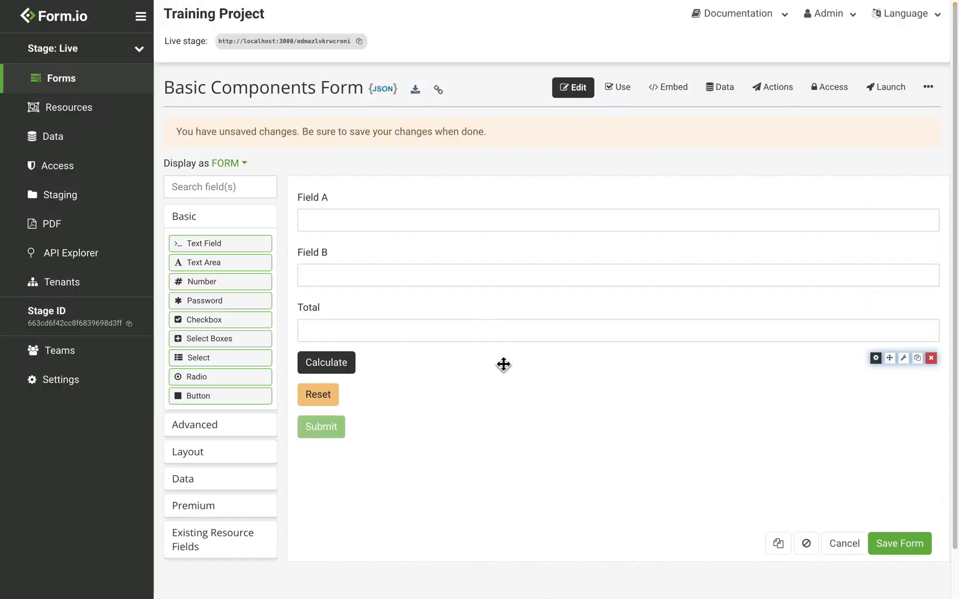
left_click(875, 359)
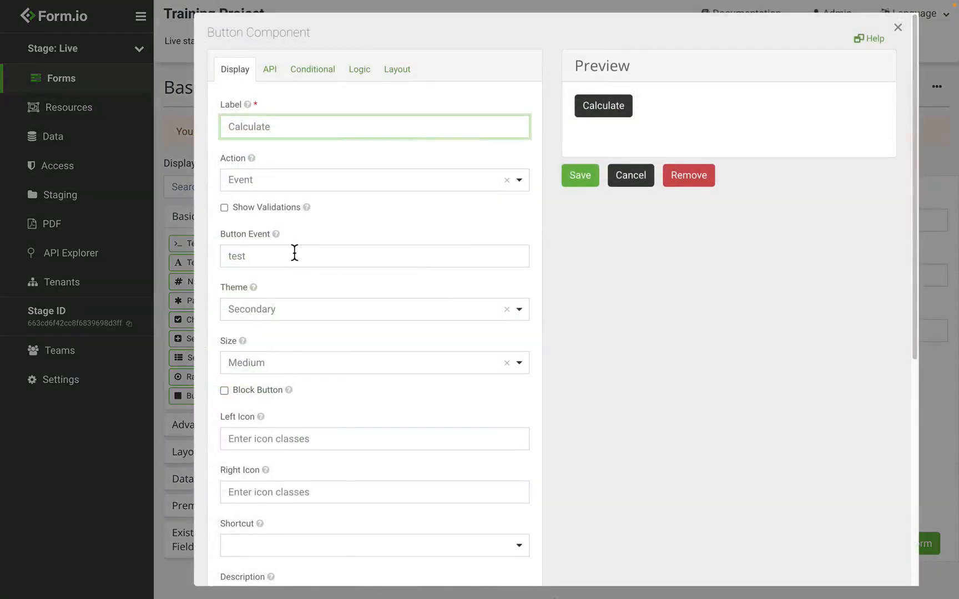
left_click_drag(295, 252, 225, 253)
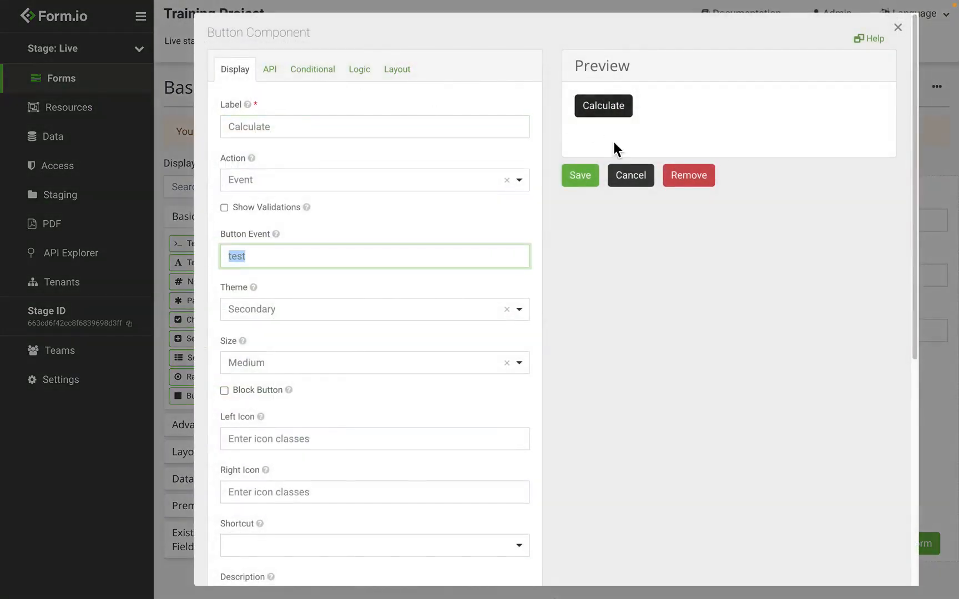
left_click(631, 175)
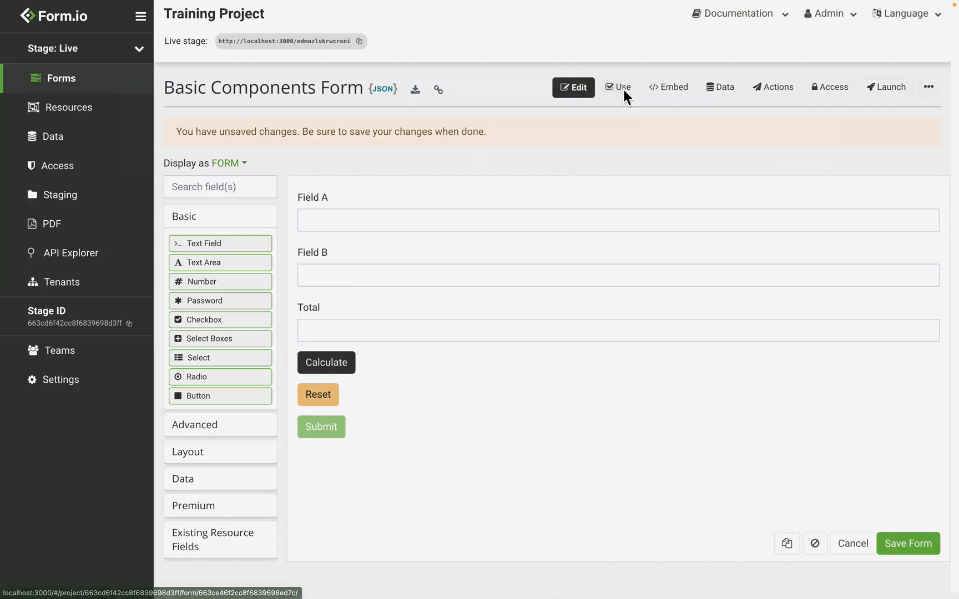
Save the form, enter 12 in Field A and Field B, and calculate a Total of 24.
left_click(623, 89)
left_click(606, 180)
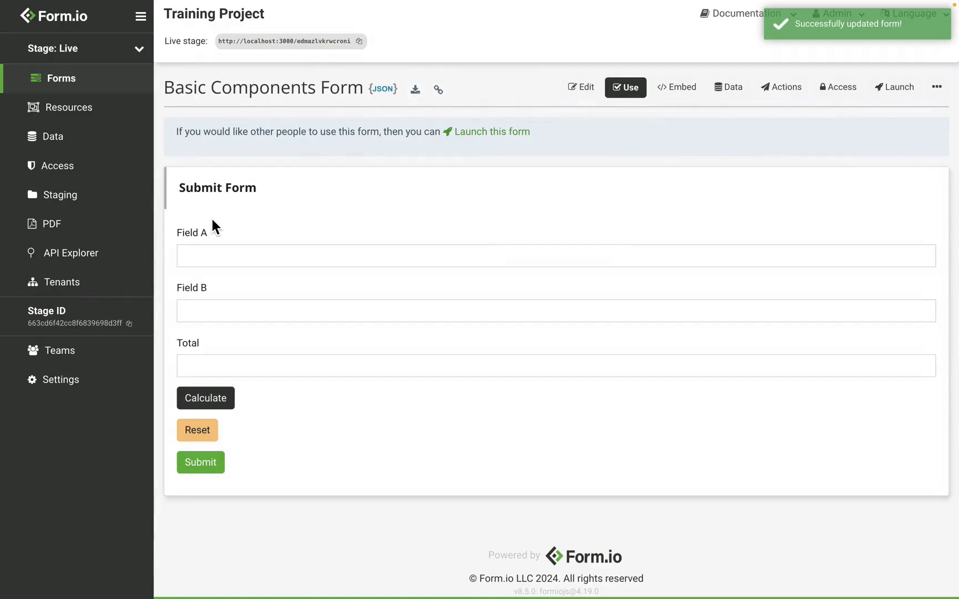
left_click(207, 255)
type("12")
left_click(209, 311)
type("12")
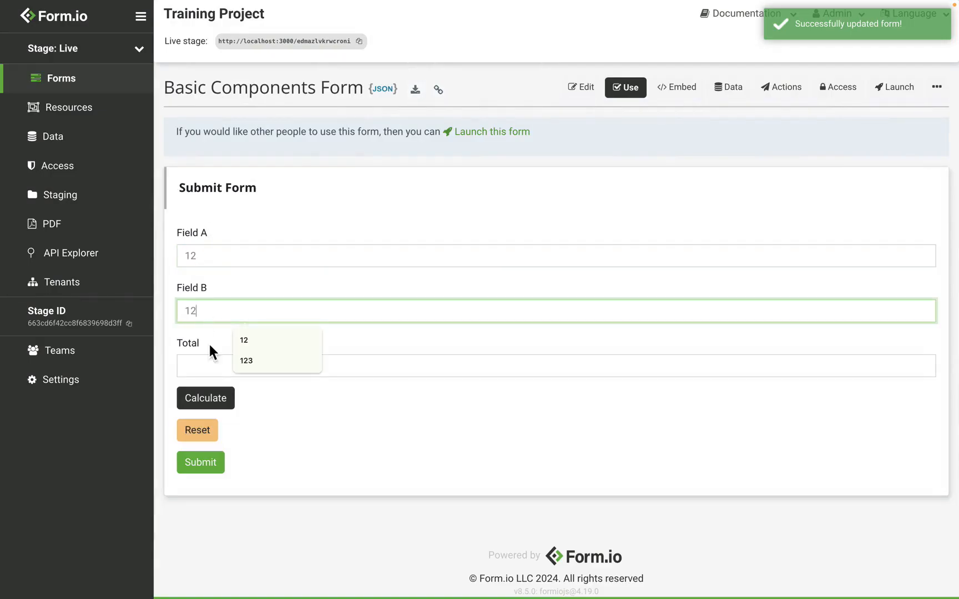
left_click(231, 409)
left_click_drag(216, 372, 150, 371)
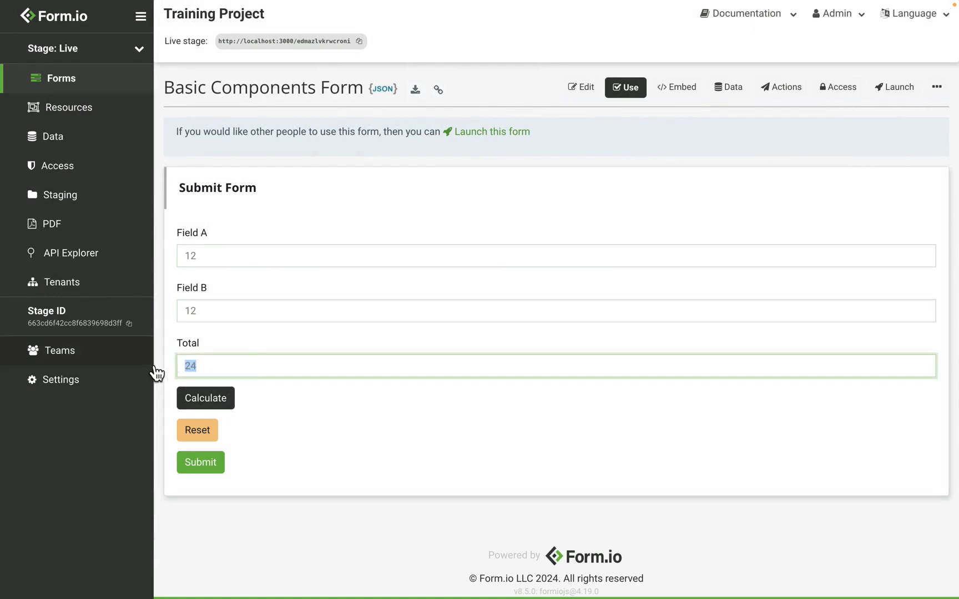
left_click(252, 364)
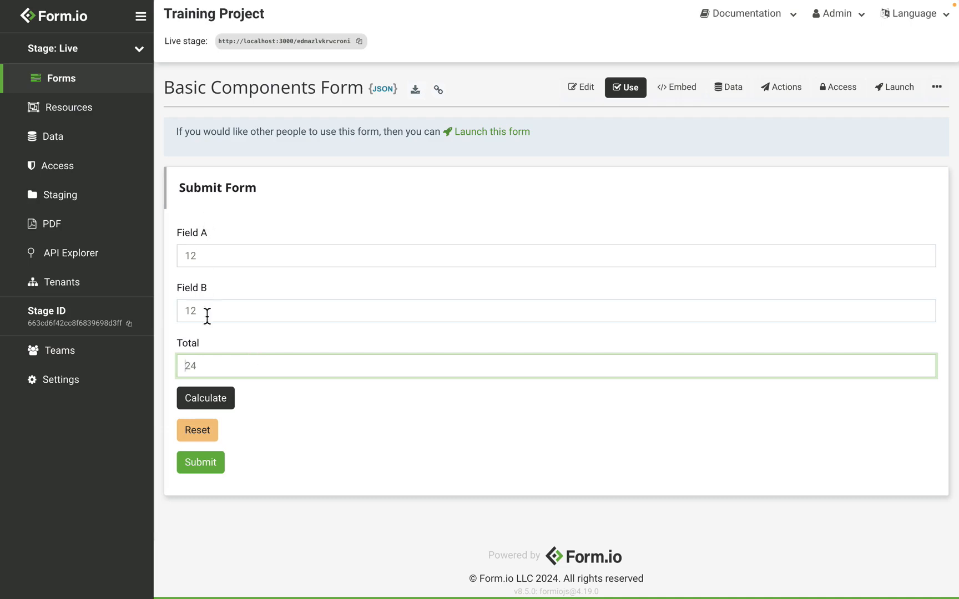
Reset the form, refill both fields with 12, recalculate the Total, and submit.
left_click(215, 439)
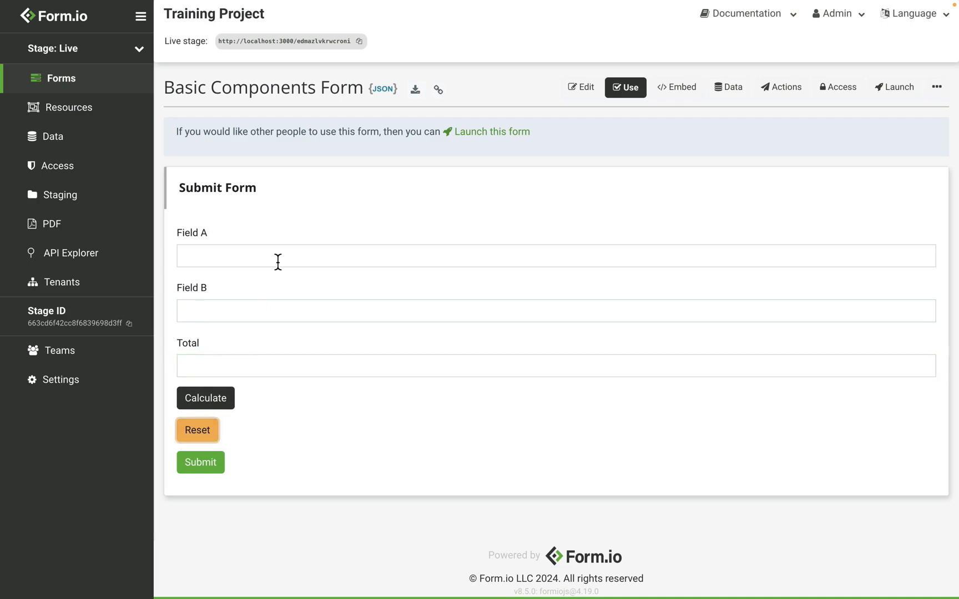
left_click(239, 256)
type("12")
left_click(212, 312)
type("12")
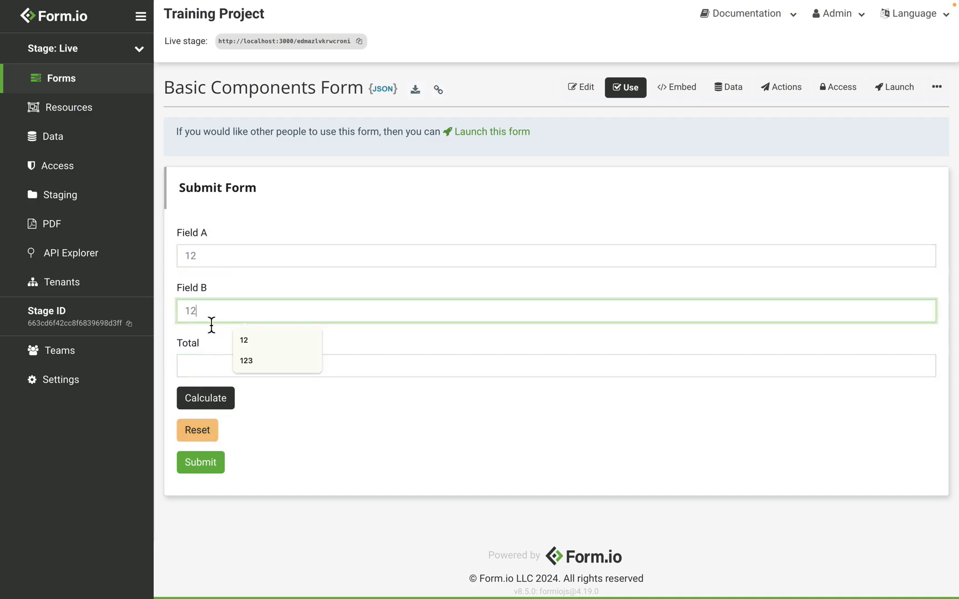
left_click(217, 405)
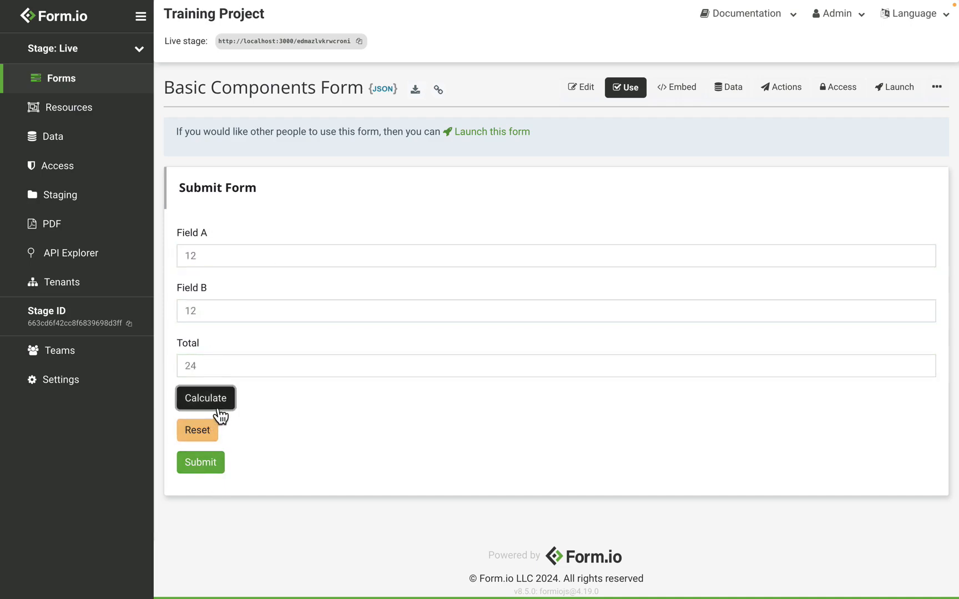
left_click(222, 476)
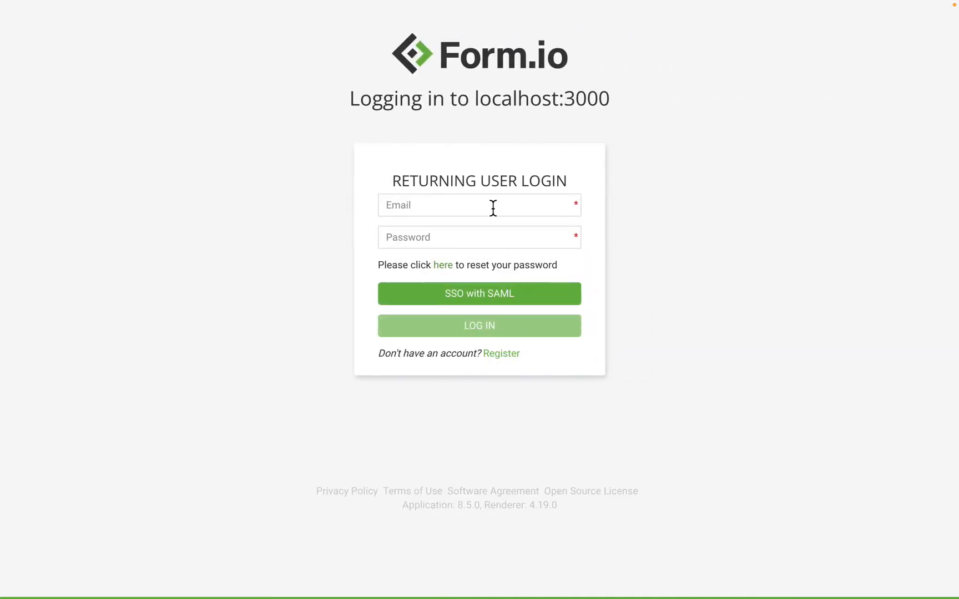
Choose 'SSO with SAML' on the login page to reach the OneLogin sign-in.
left_click(516, 301)
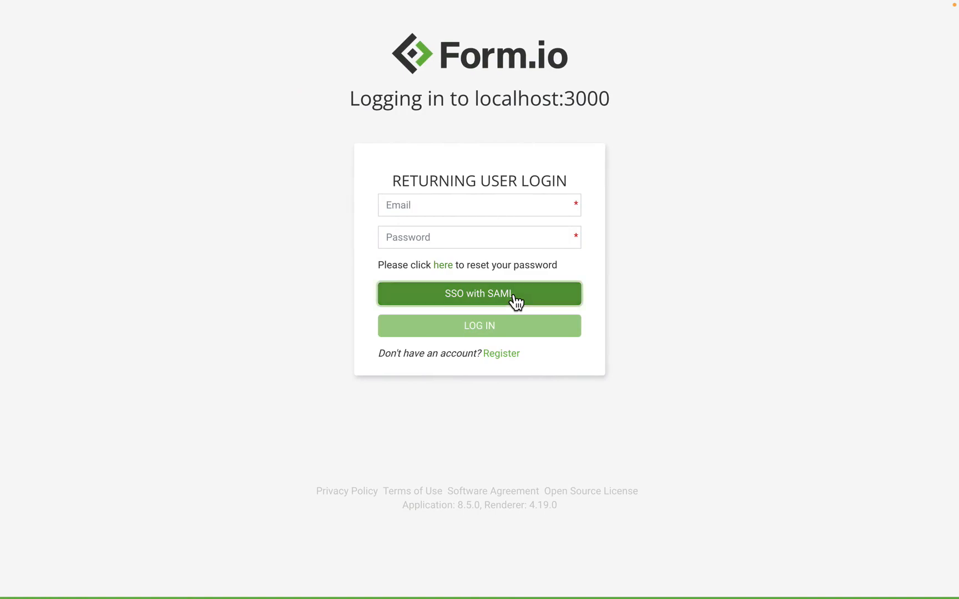